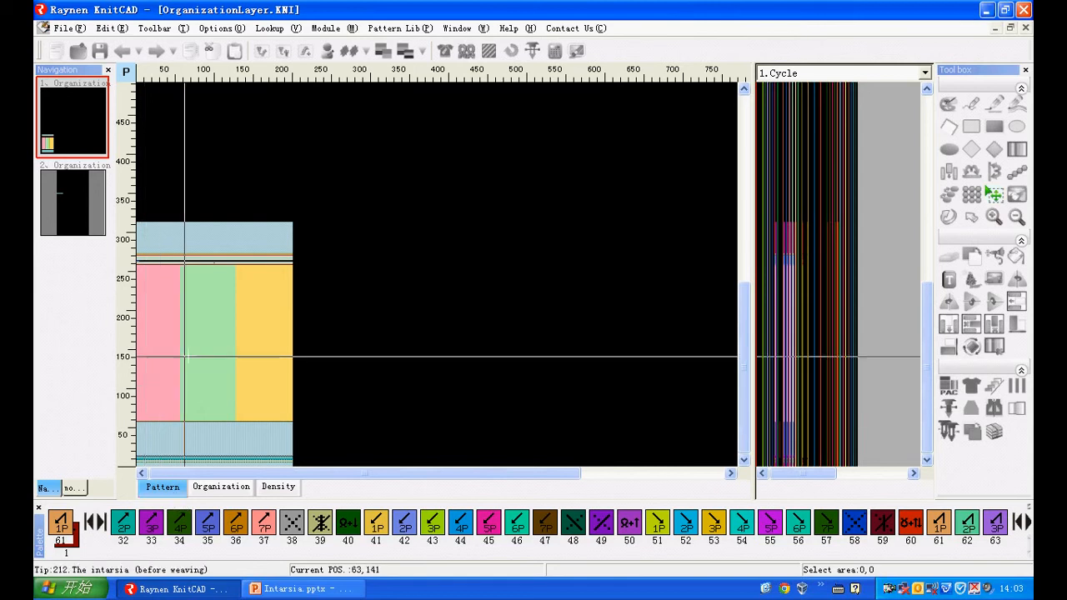
- Switch to the Intarsia.pptx slide on applying the organization layer, review its conditions and scenarios, and return to Raynen KnitCAD
{"action": "left_click", "coordinate": [300, 590]}
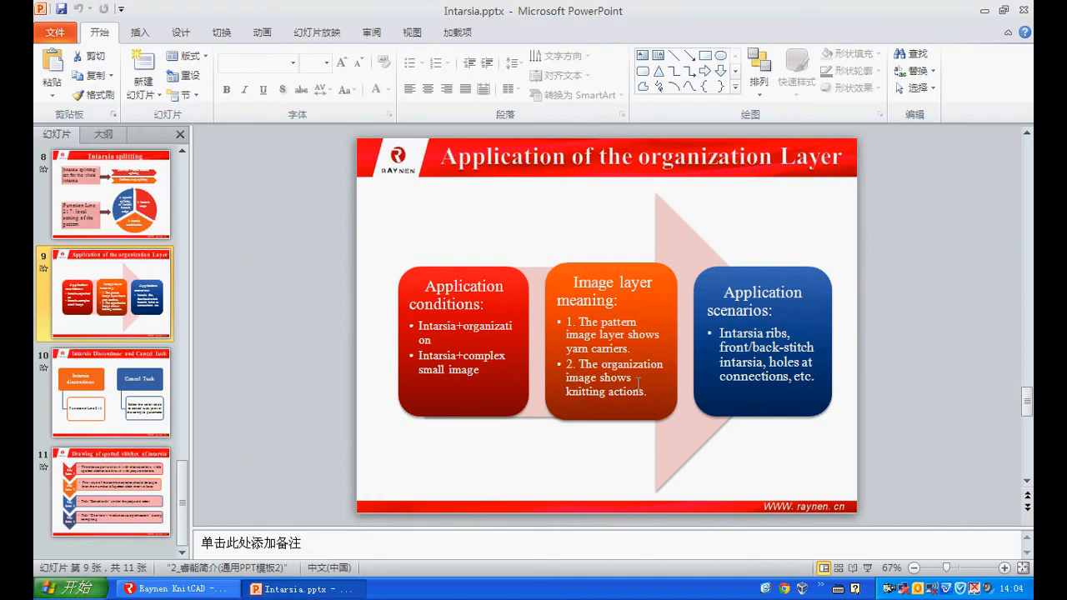
{"action": "left_click", "coordinate": [175, 589]}
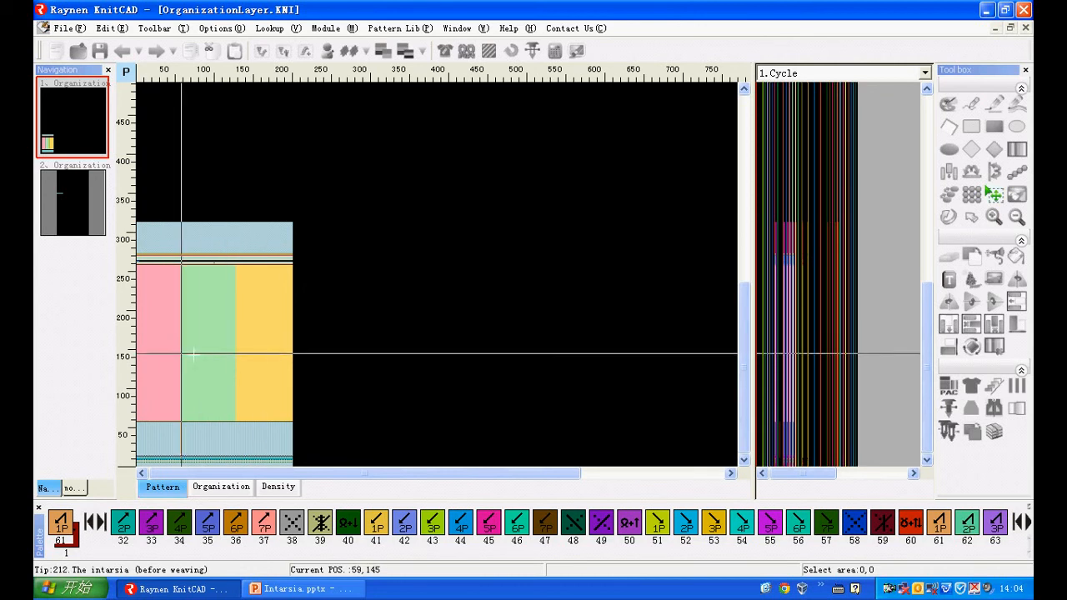
{"action": "key", "text": "alt+Tab"}
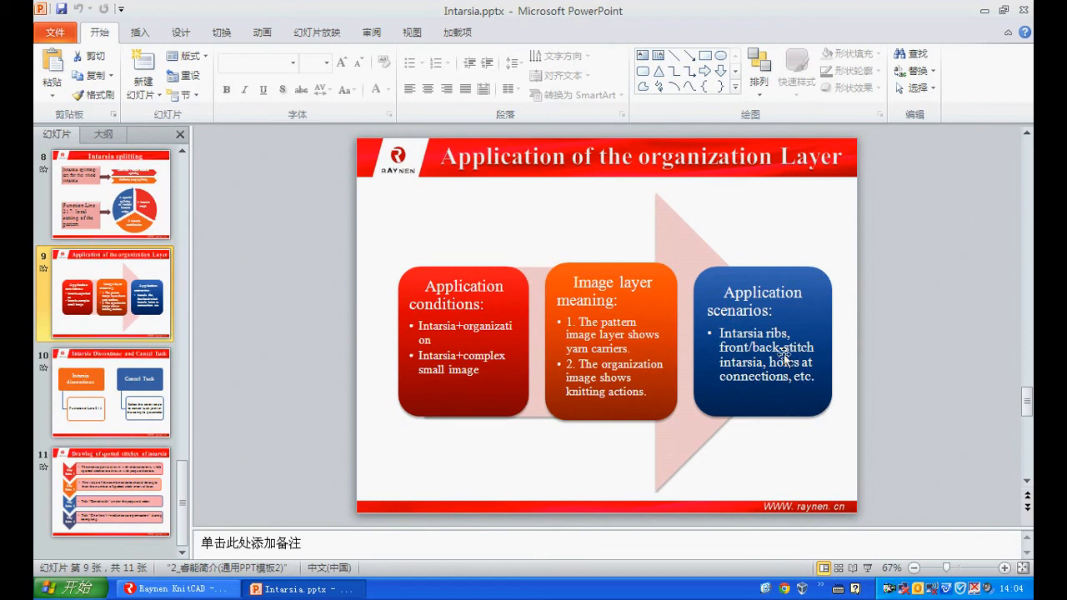
{"action": "left_click", "coordinate": [171, 588]}
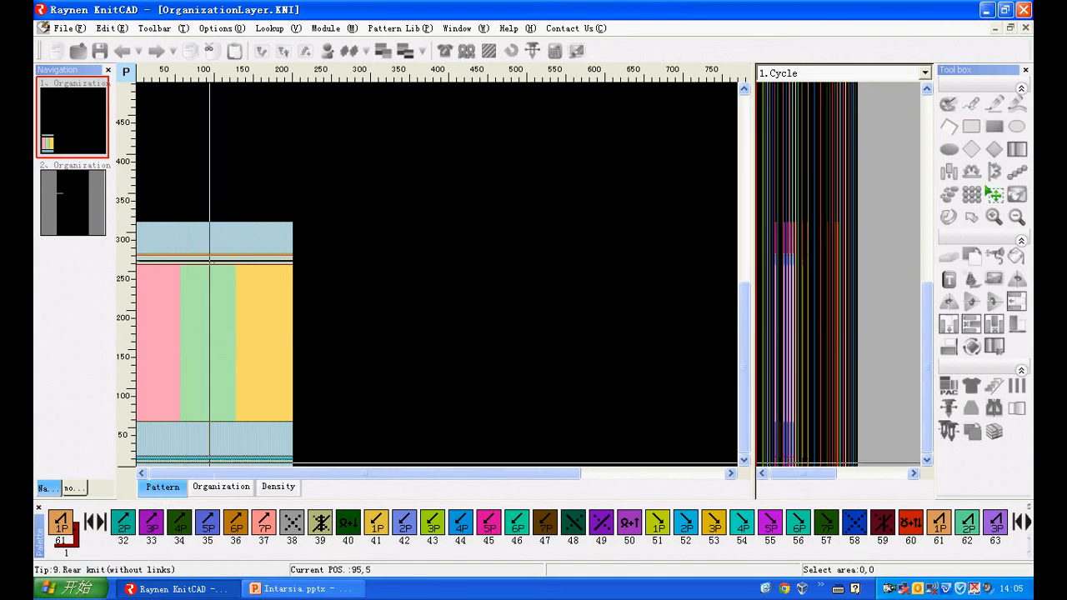
- Show the organization layer and examine the rib columns up to row 210 and the transfer stitches around columns 57 and 58
{"action": "left_click", "coordinate": [219, 488]}
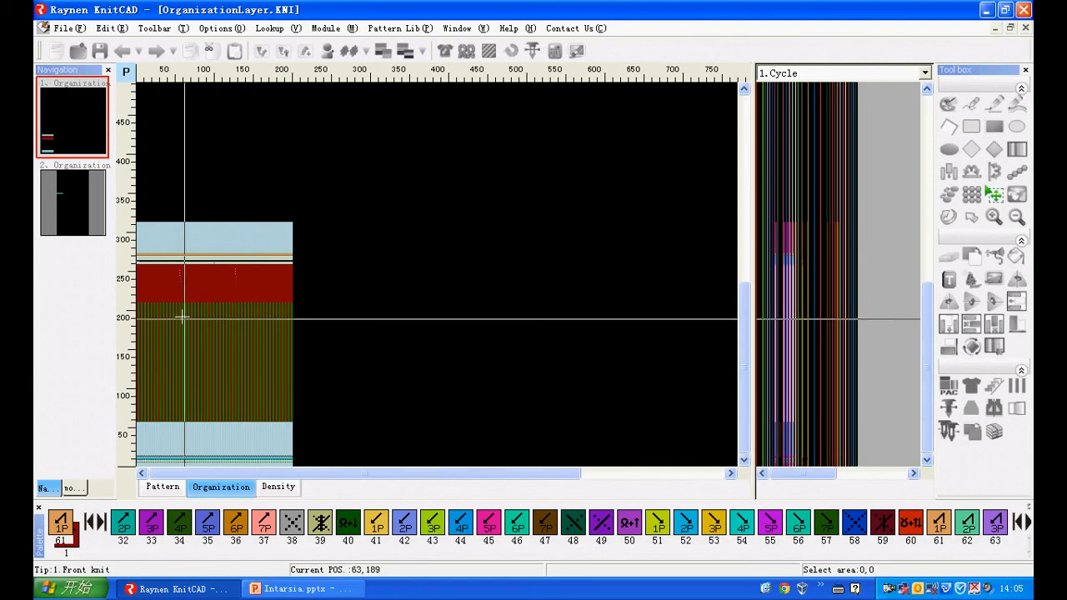
{"action": "scroll", "coordinate": [150, 301], "scroll_direction": "up", "scroll_amount": 1}
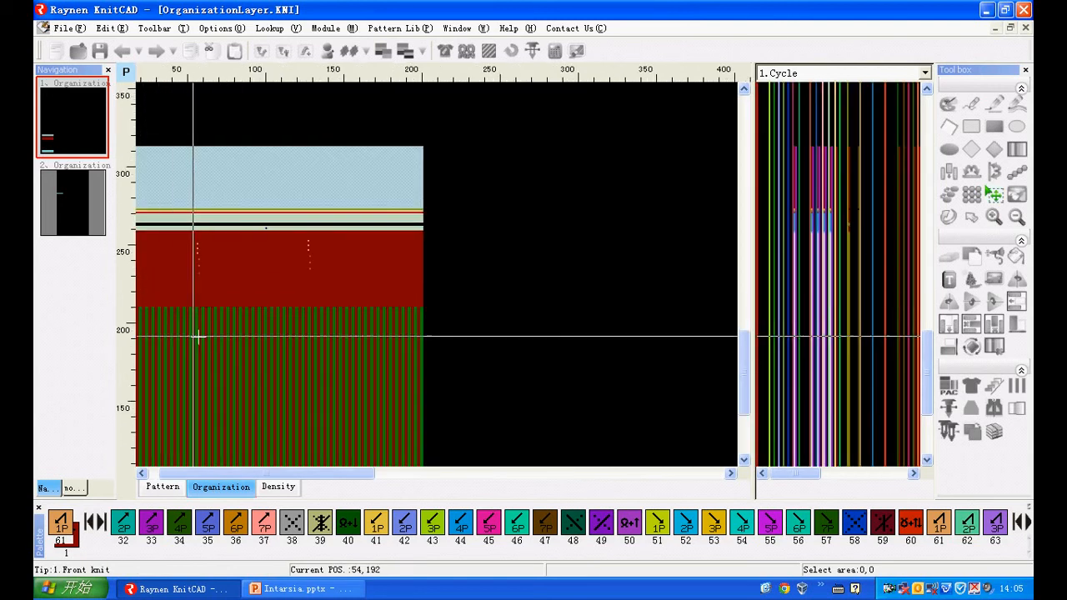
{"action": "scroll", "coordinate": [239, 305], "scroll_direction": "up", "scroll_amount": 3}
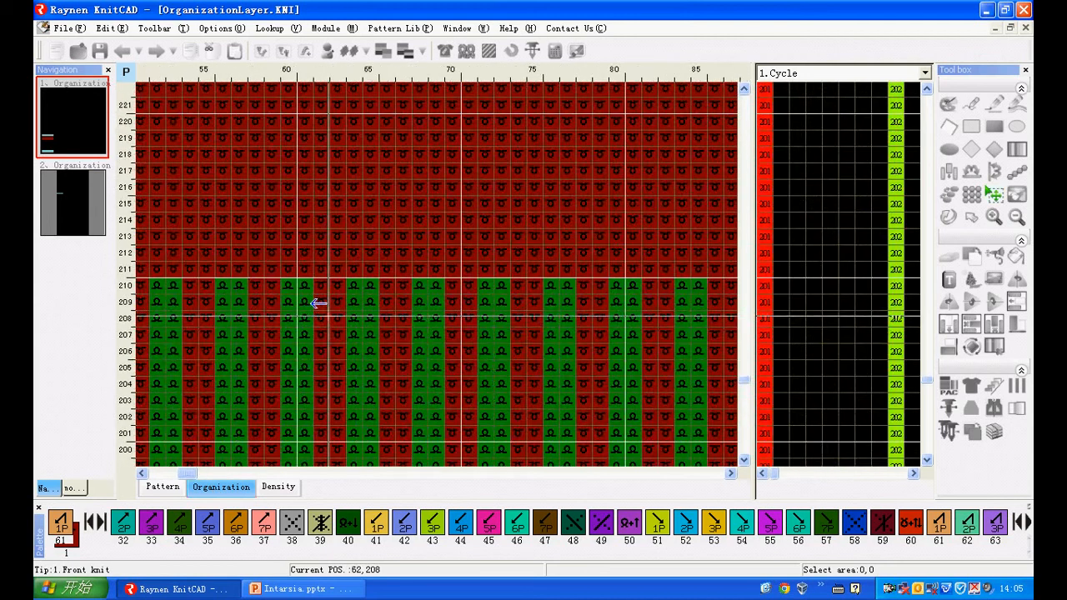
{"action": "scroll", "coordinate": [317, 408], "scroll_direction": "up", "scroll_amount": 1}
{"action": "scroll", "coordinate": [316, 409], "scroll_direction": "down", "scroll_amount": 3}
{"action": "scroll", "coordinate": [289, 226], "scroll_direction": "up", "scroll_amount": 3}
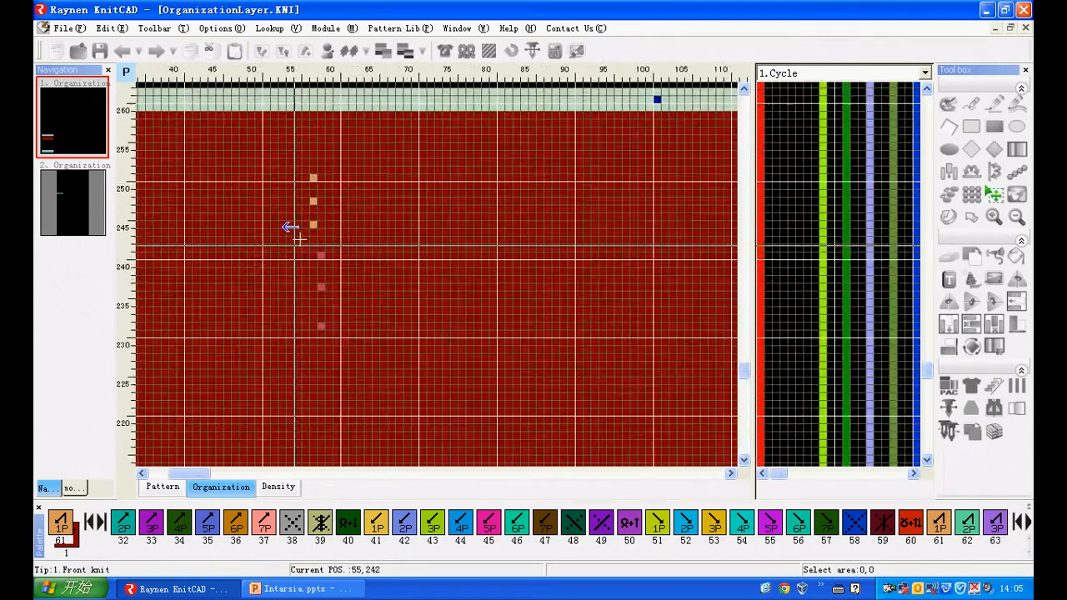
{"action": "scroll", "coordinate": [305, 177], "scroll_direction": "up", "scroll_amount": 1}
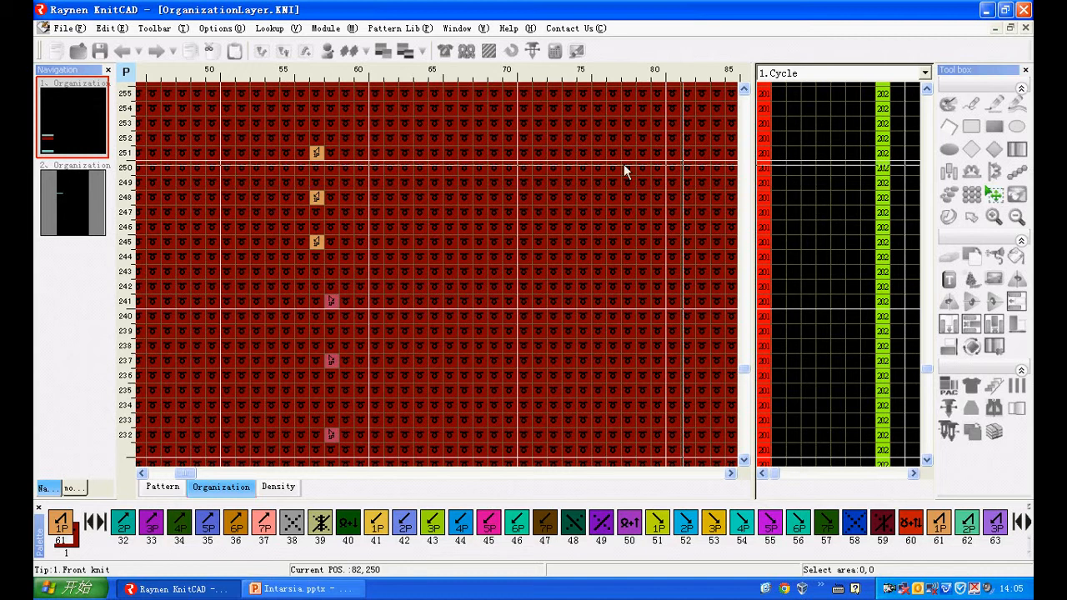
- Select the 2 by 20 block covering the transfer stitches in columns 57–58, rows 232–251, and compare it between the organization and pattern layers
{"action": "left_click_drag", "start_coordinate": [319, 155], "coordinate": [330, 432]}
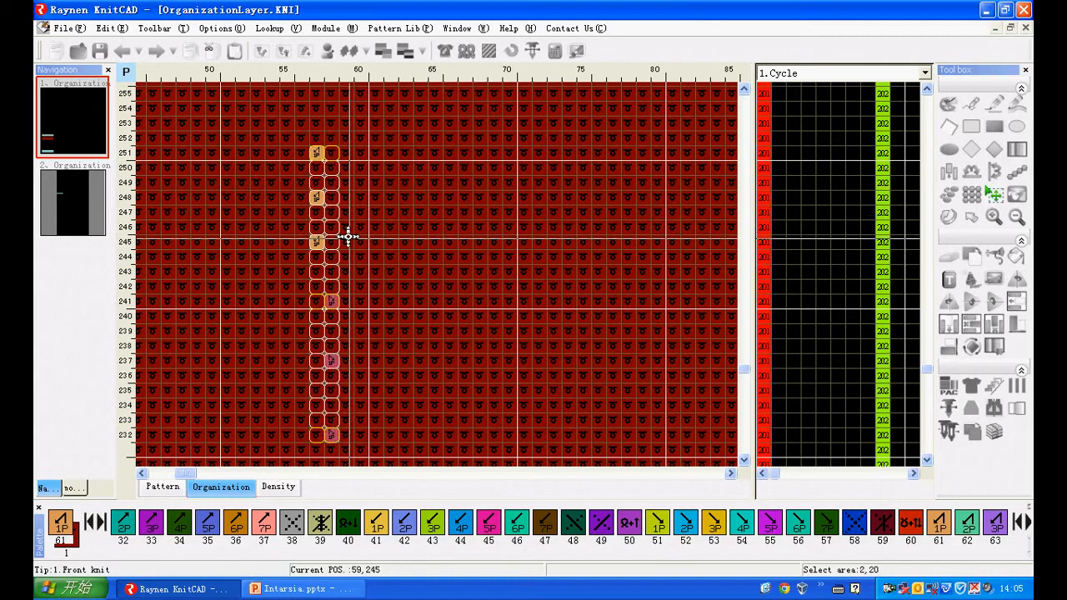
{"action": "left_click", "coordinate": [316, 152]}
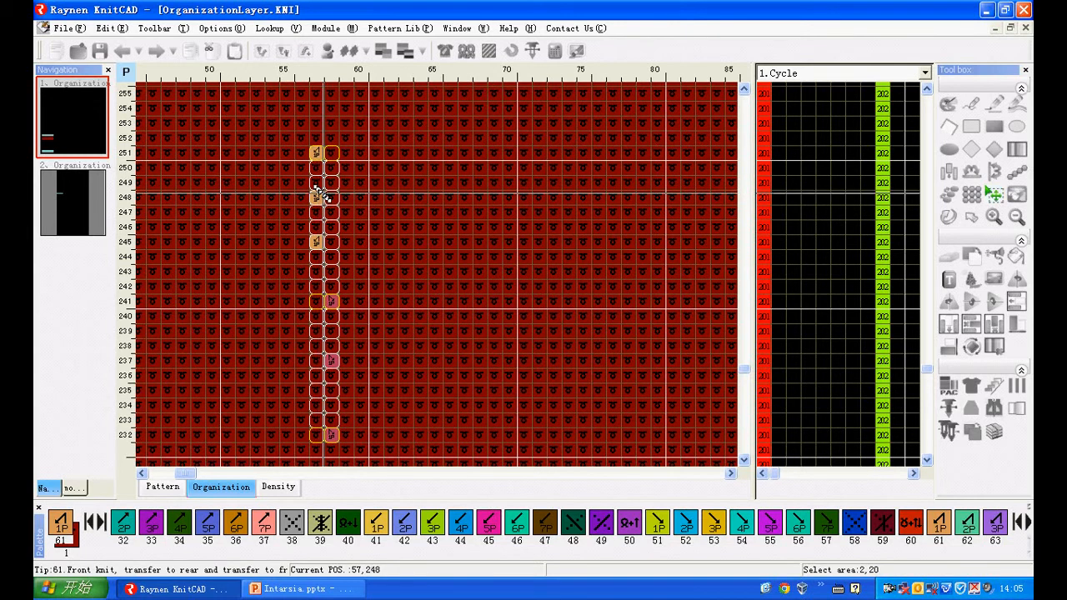
{"action": "left_click", "coordinate": [332, 302]}
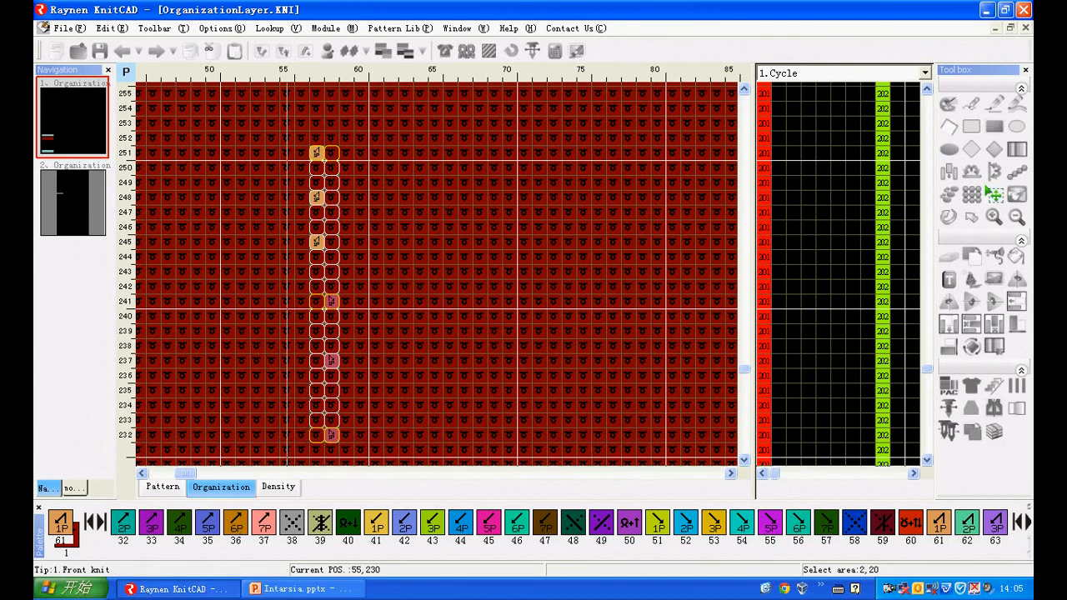
{"action": "left_click", "coordinate": [155, 489]}
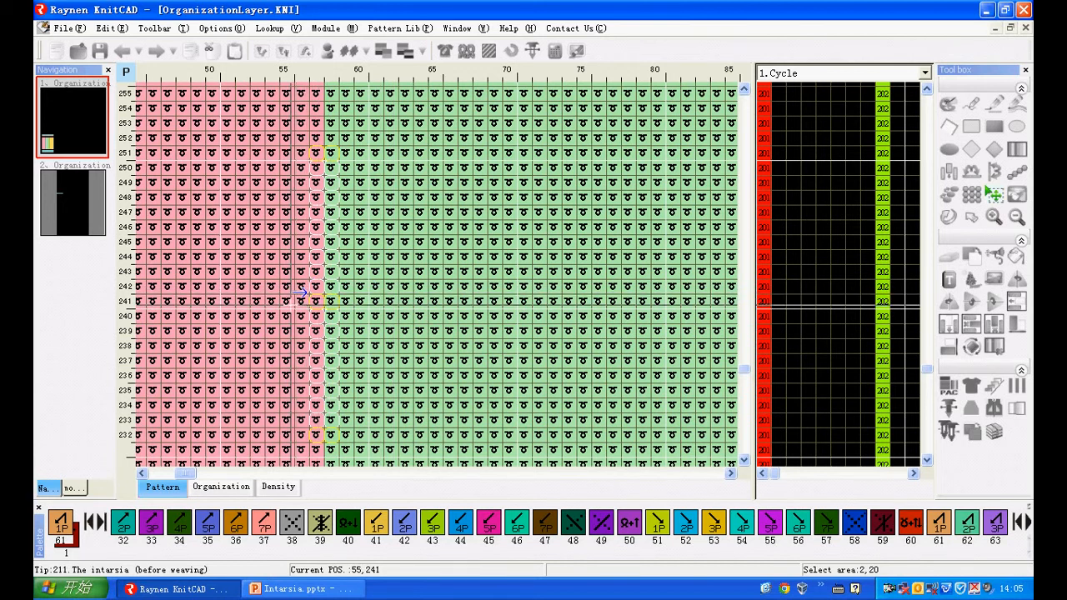
{"action": "left_click", "coordinate": [221, 487]}
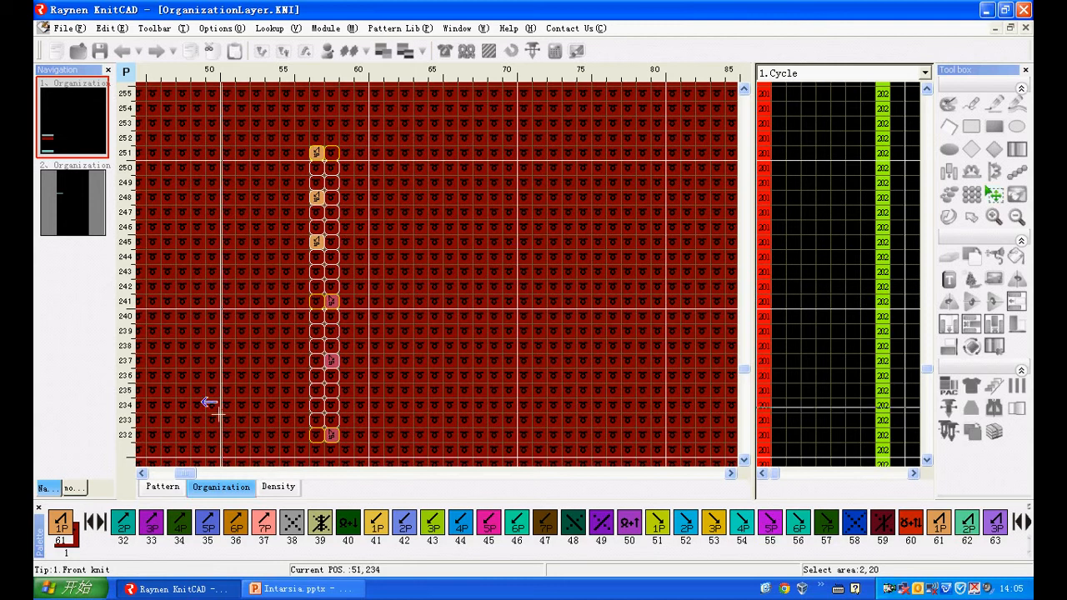
{"action": "left_click", "coordinate": [164, 487]}
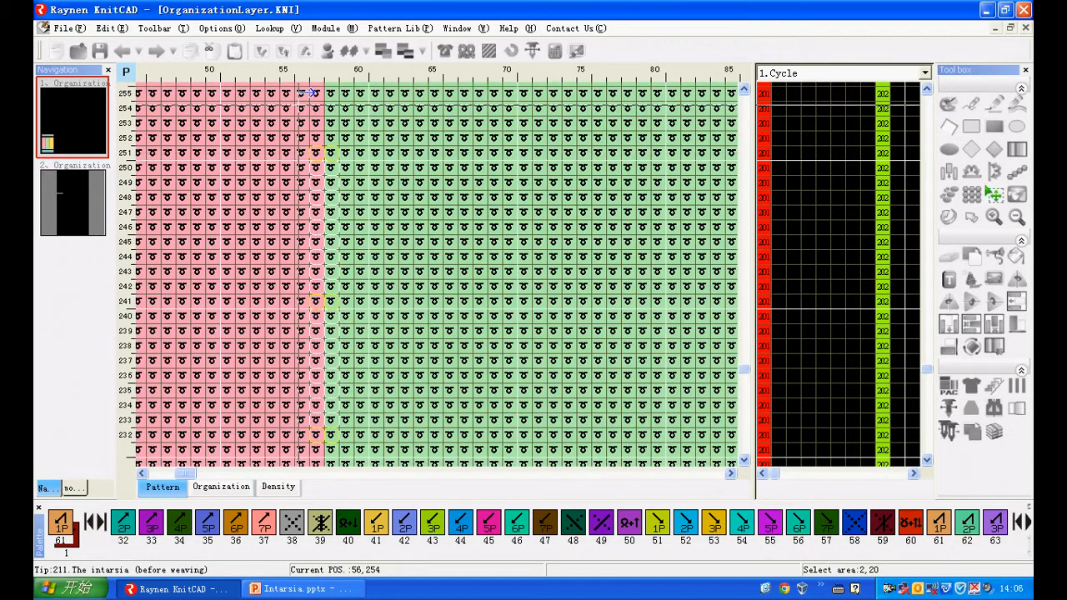
{"action": "mouse_move", "coordinate": [310, 149]}
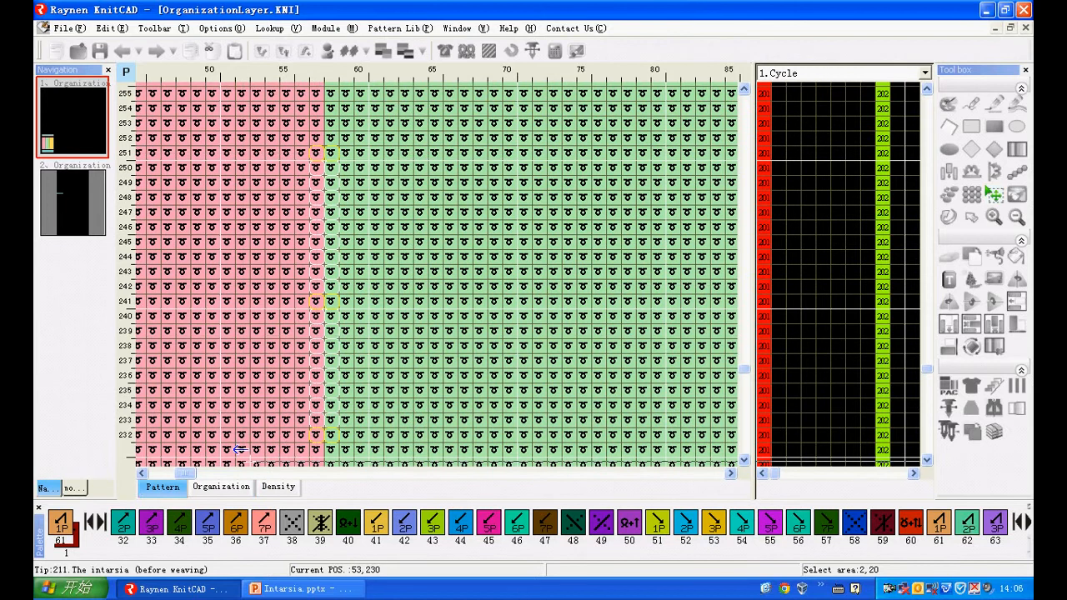
{"action": "left_click", "coordinate": [221, 487]}
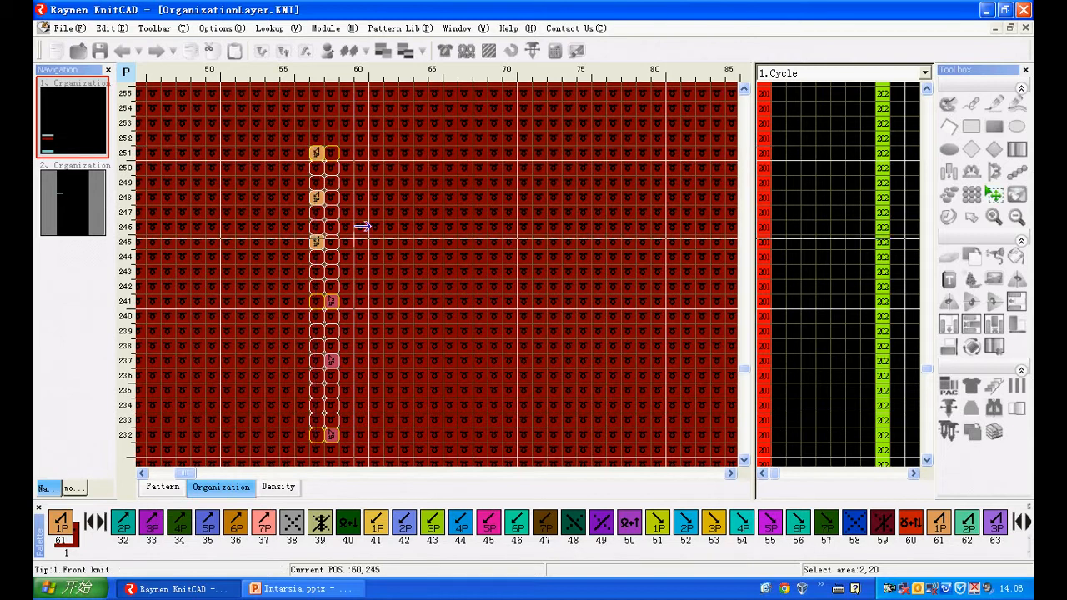
- Examine the rib and plain areas in the organization layer and the matching three intarsia colour areas in the pattern layer
{"action": "scroll", "coordinate": [333, 241], "scroll_direction": "down", "scroll_amount": 5}
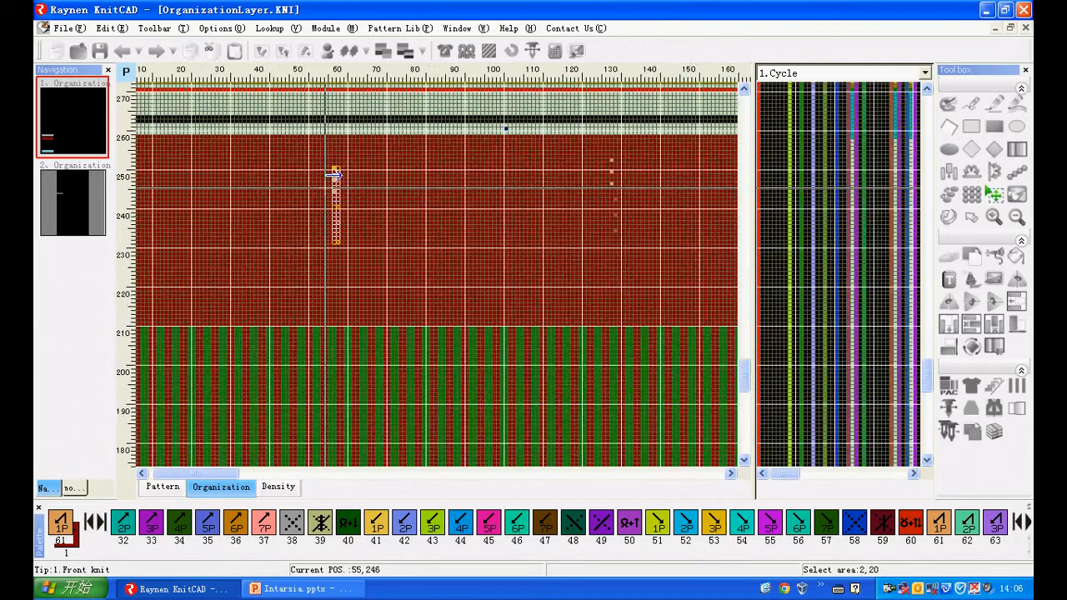
{"action": "scroll", "coordinate": [288, 270], "scroll_direction": "up", "scroll_amount": 5}
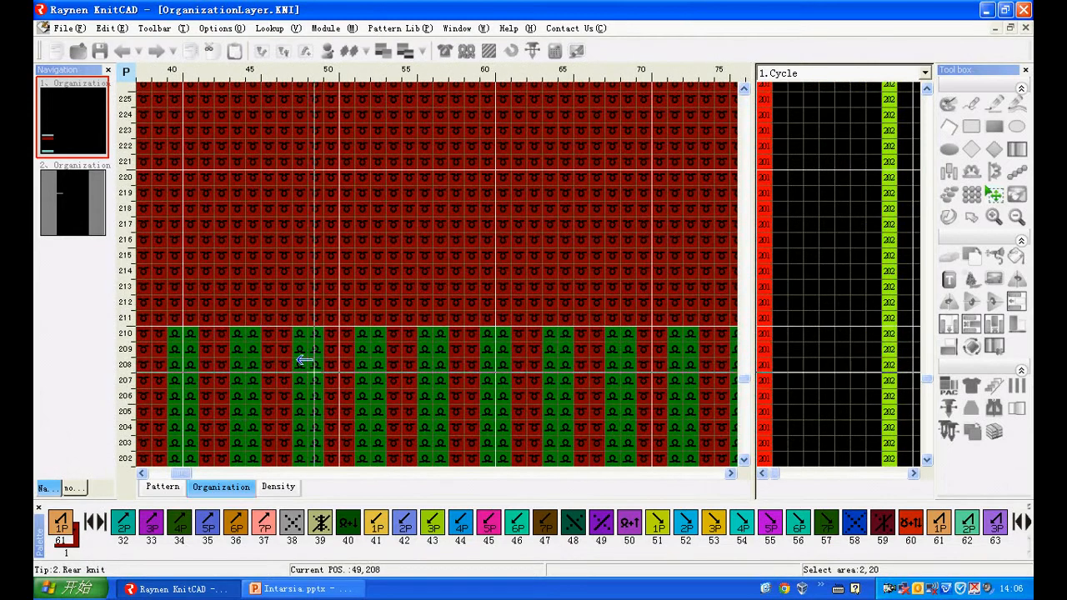
{"action": "scroll", "coordinate": [336, 241], "scroll_direction": "down", "scroll_amount": 2}
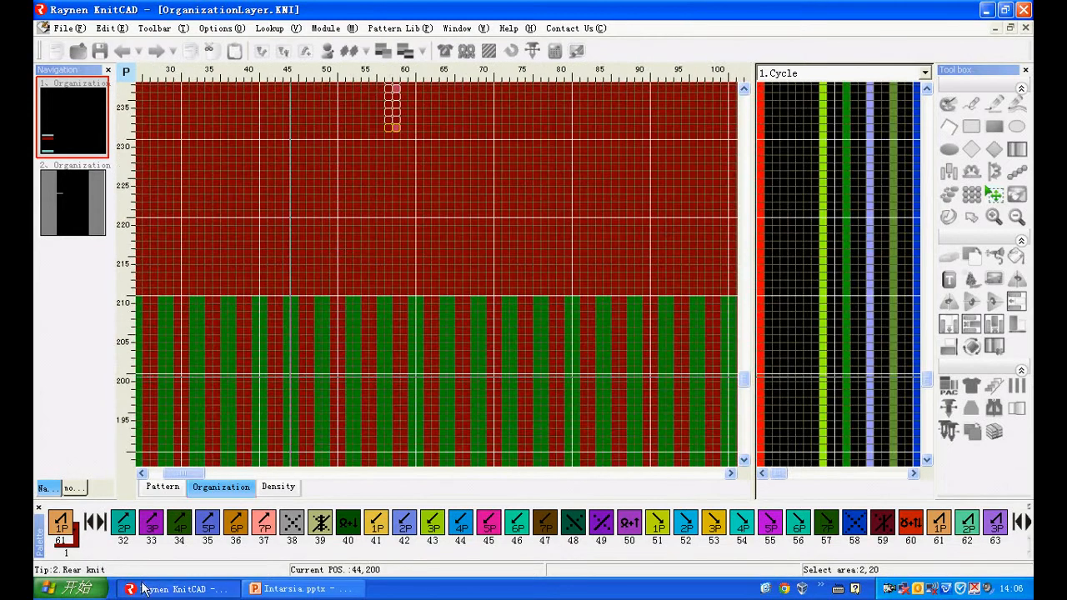
{"action": "left_click", "coordinate": [162, 487]}
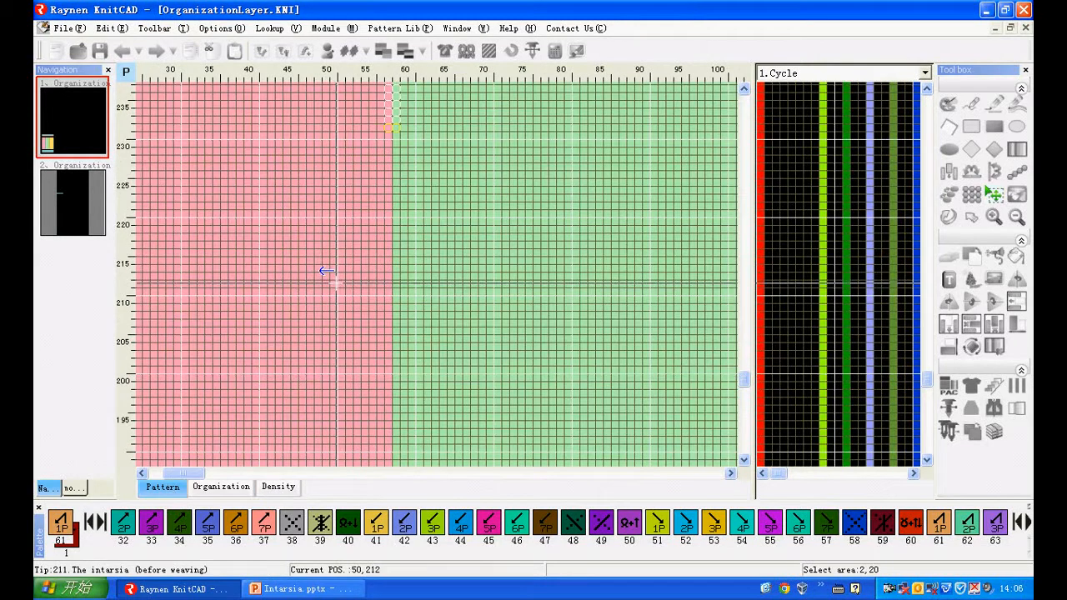
{"action": "scroll", "coordinate": [333, 281], "scroll_direction": "down", "scroll_amount": 2}
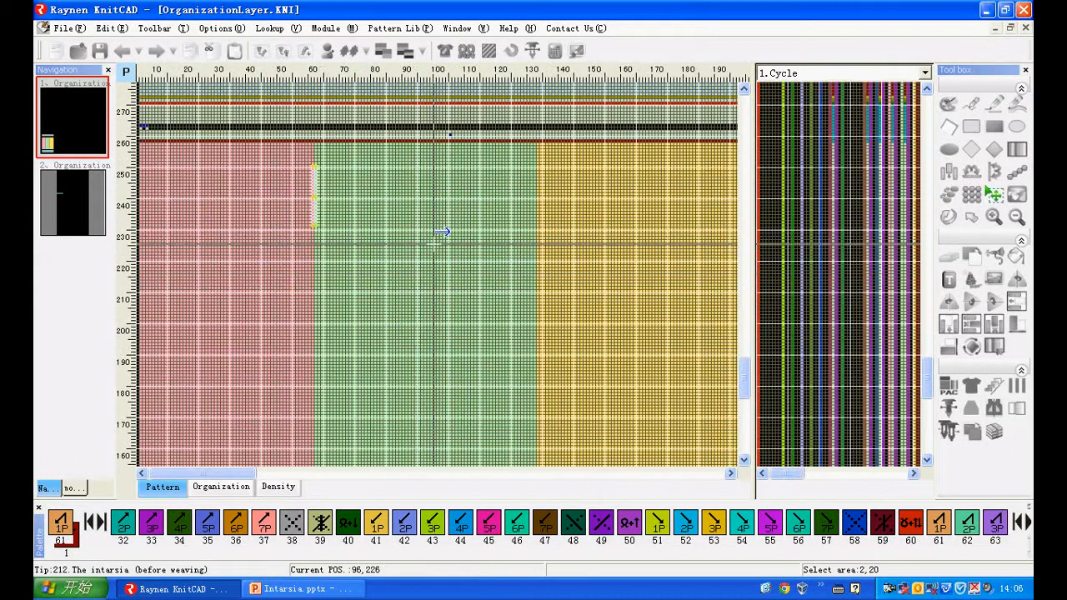
{"action": "scroll", "coordinate": [356, 224], "scroll_direction": "down", "scroll_amount": 1}
{"action": "scroll", "coordinate": [214, 309], "scroll_direction": "down", "scroll_amount": 3}
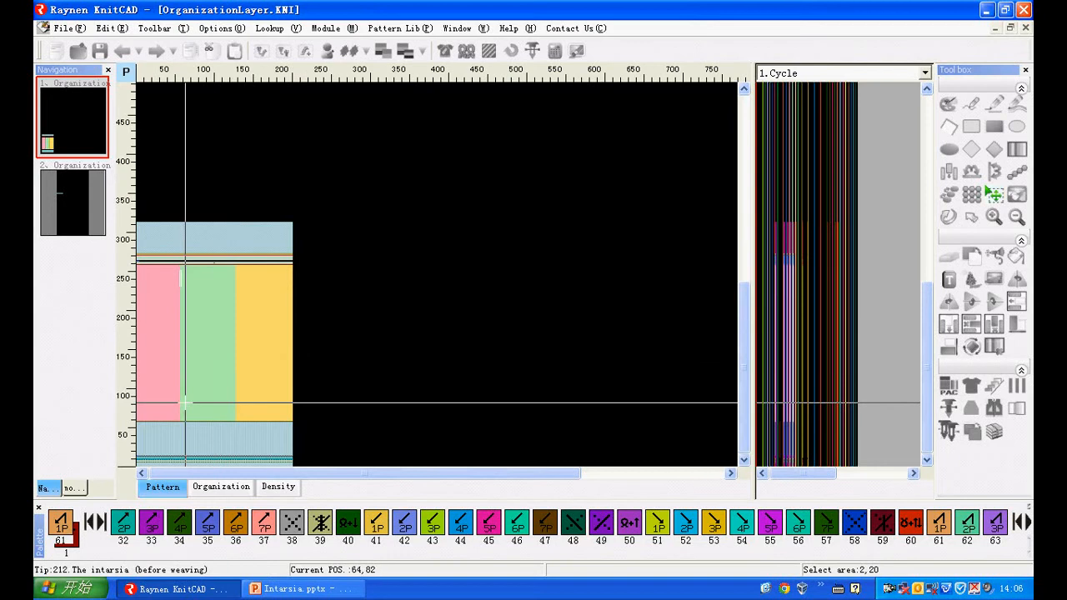
{"action": "scroll", "coordinate": [173, 403], "scroll_direction": "up", "scroll_amount": 2}
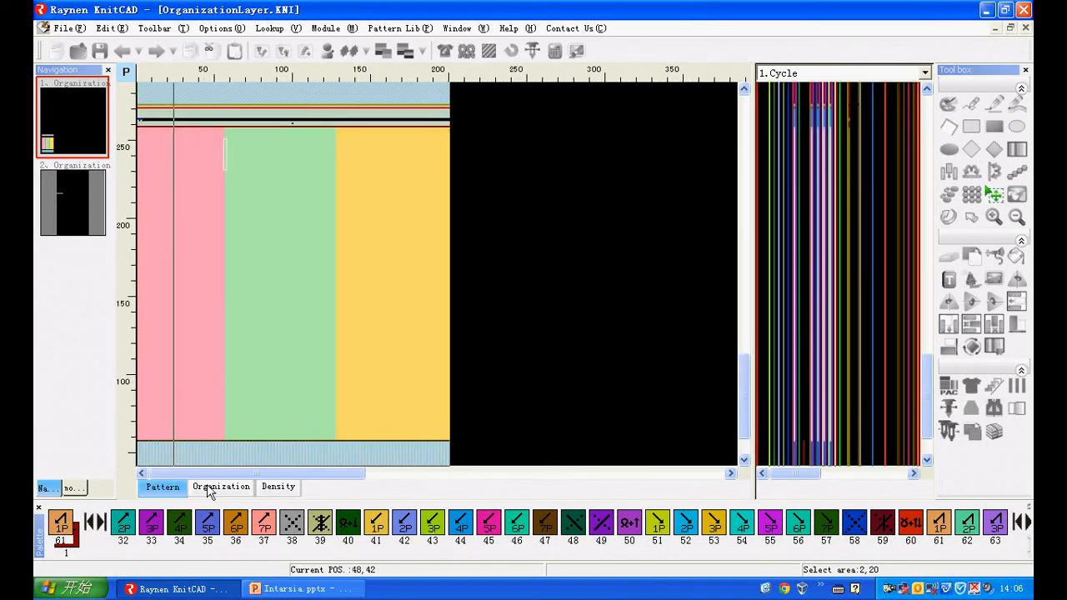
{"action": "left_click", "coordinate": [207, 485]}
{"action": "left_click", "coordinate": [158, 488]}
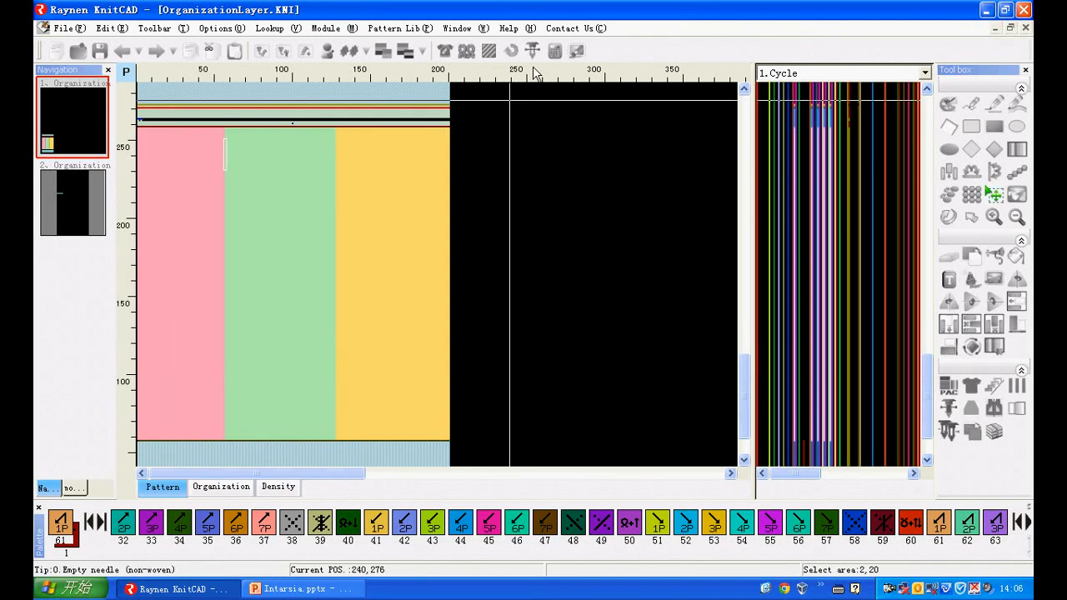
- Compile the pattern with the organization layer in use, accepting intarsia yarn carriers 2, 3 and 4 for areas 1 to 3
{"action": "left_click", "coordinate": [492, 53]}
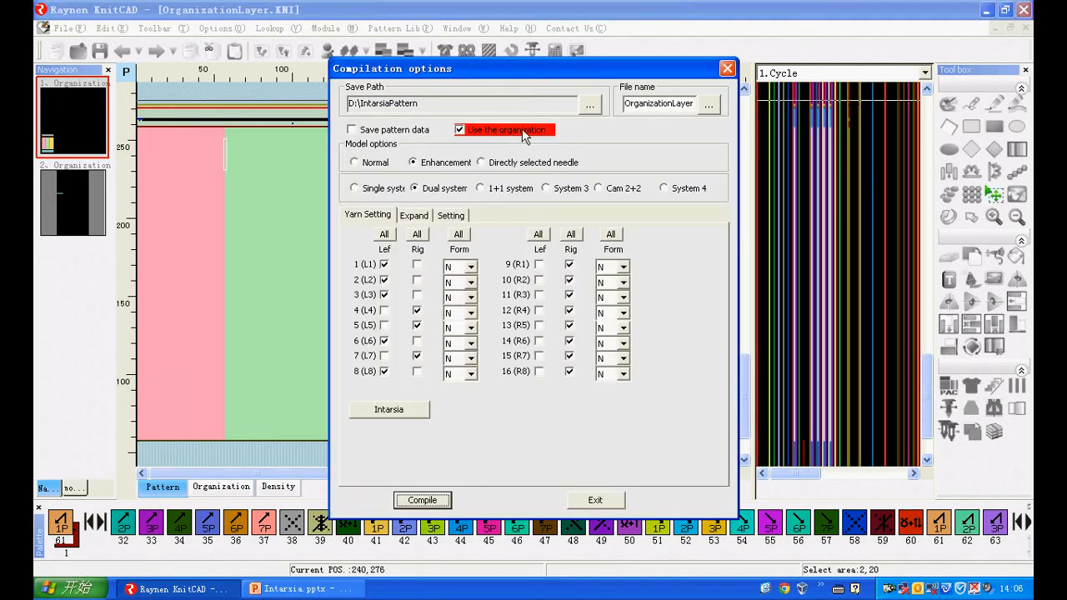
{"action": "left_click", "coordinate": [460, 131]}
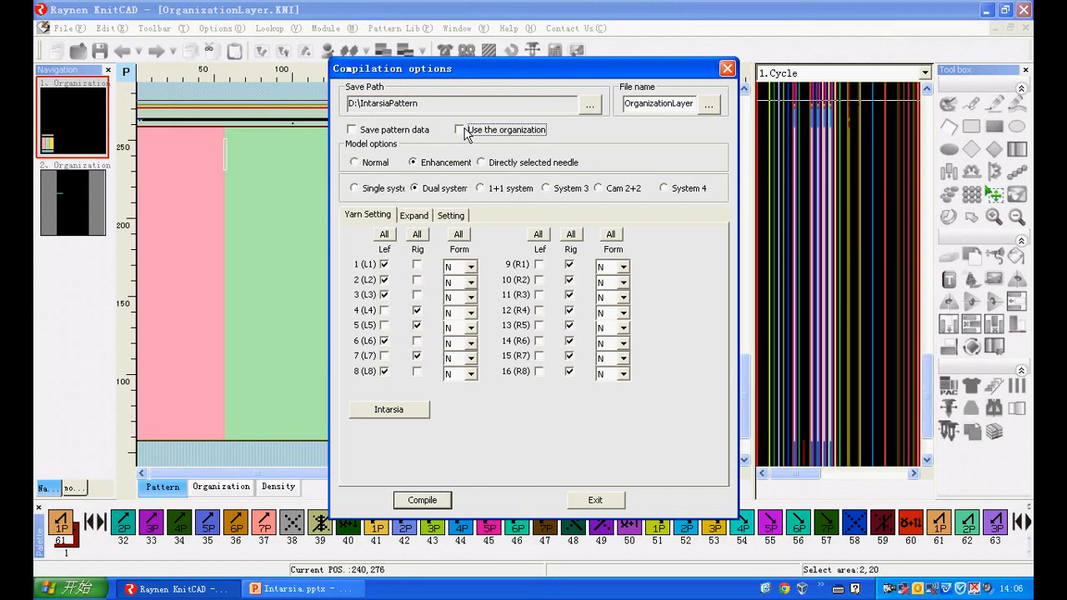
{"action": "left_click", "coordinate": [375, 406]}
{"action": "left_click", "coordinate": [468, 322]}
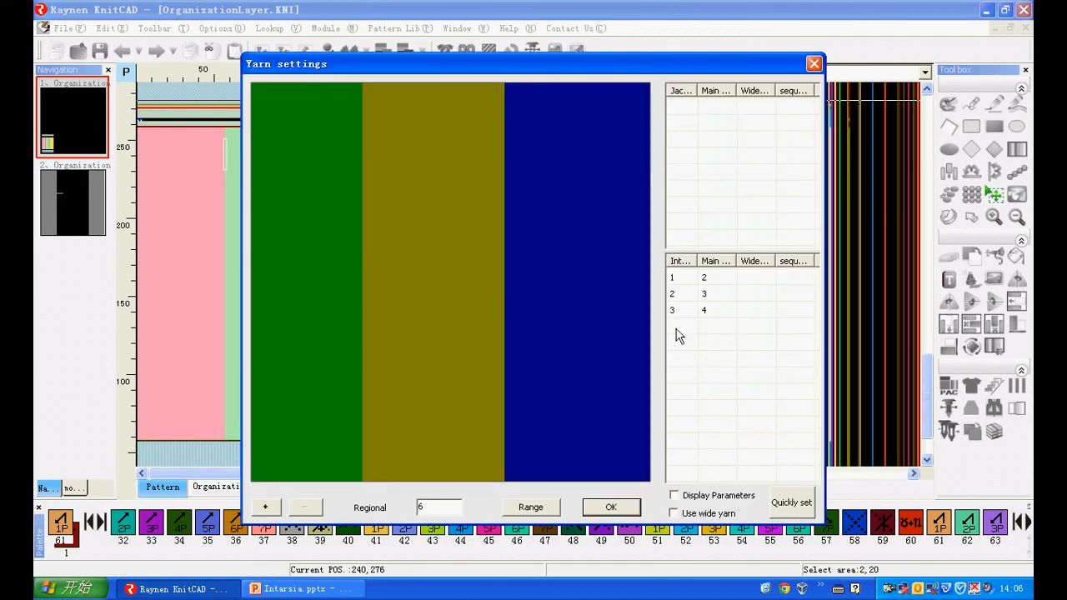
{"action": "left_click", "coordinate": [613, 507]}
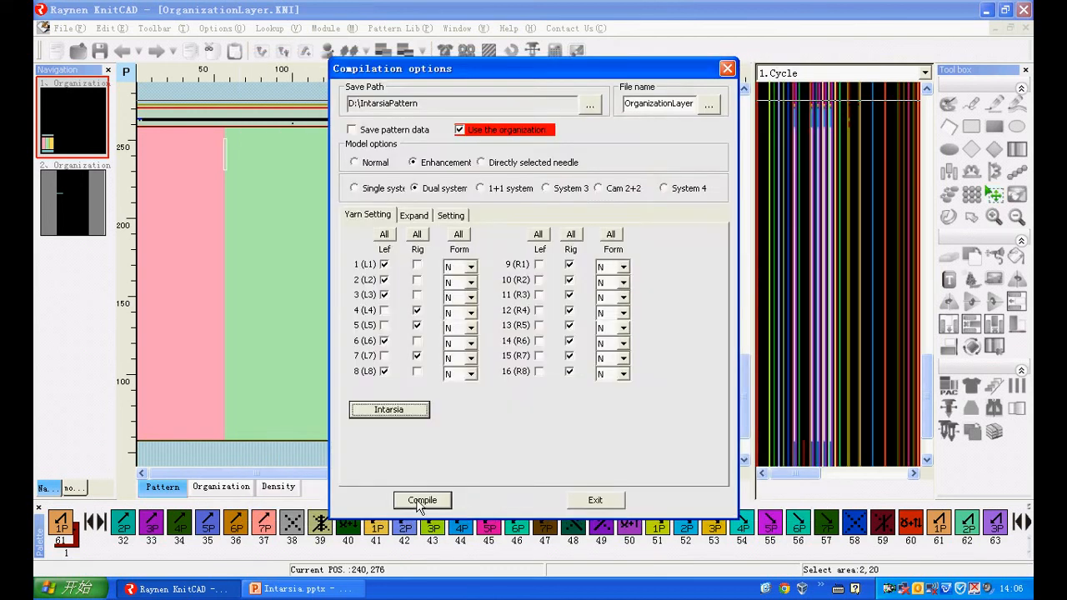
{"action": "left_click", "coordinate": [421, 501]}
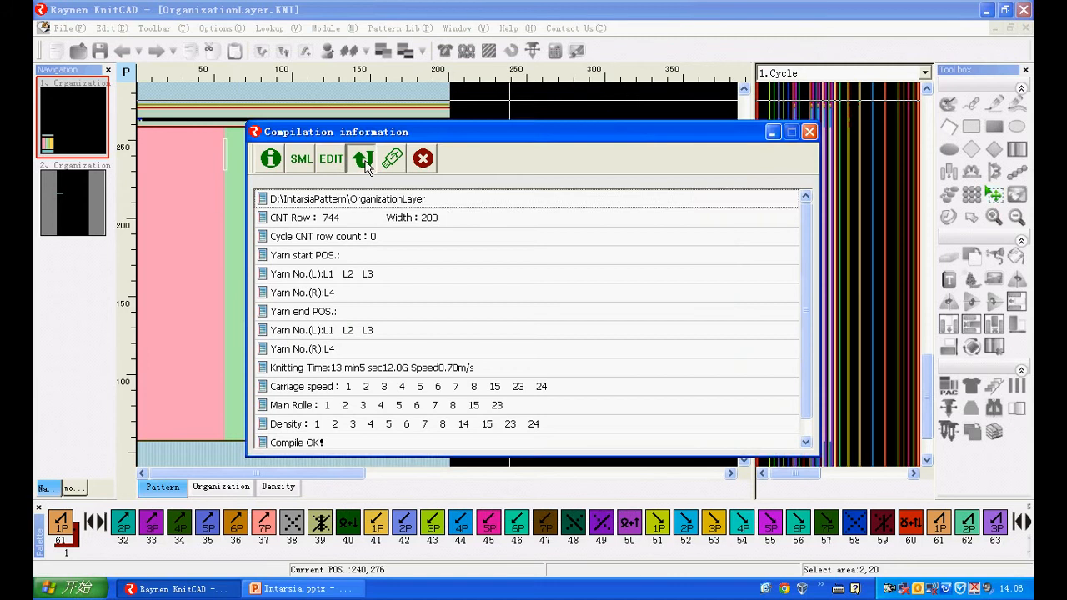
- Open the compiled pattern and examine the split knitting rows and transfer actions along the intarsia borders in its organization layer
{"action": "left_click", "coordinate": [363, 159]}
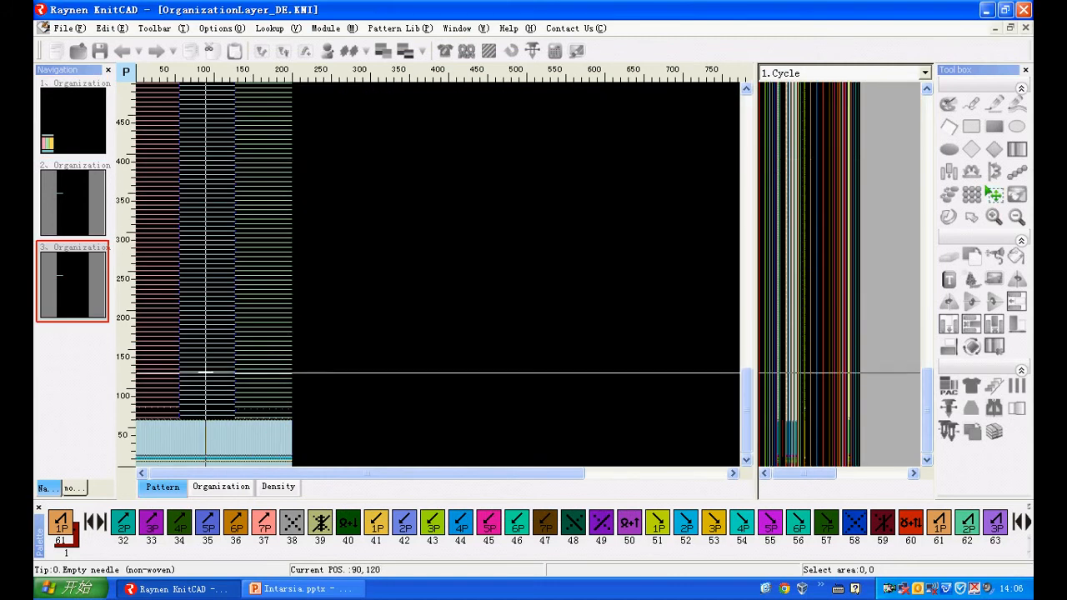
{"action": "left_click_drag", "start_coordinate": [748, 406], "coordinate": [753, 282]}
{"action": "left_click", "coordinate": [222, 488]}
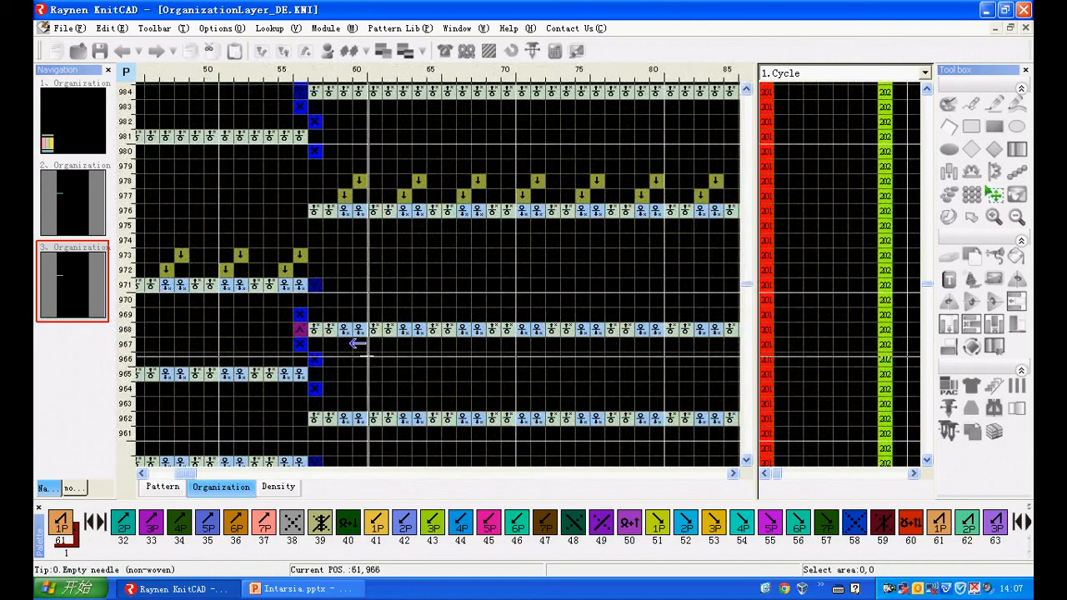
{"action": "scroll", "coordinate": [264, 280], "scroll_direction": "down", "scroll_amount": 3}
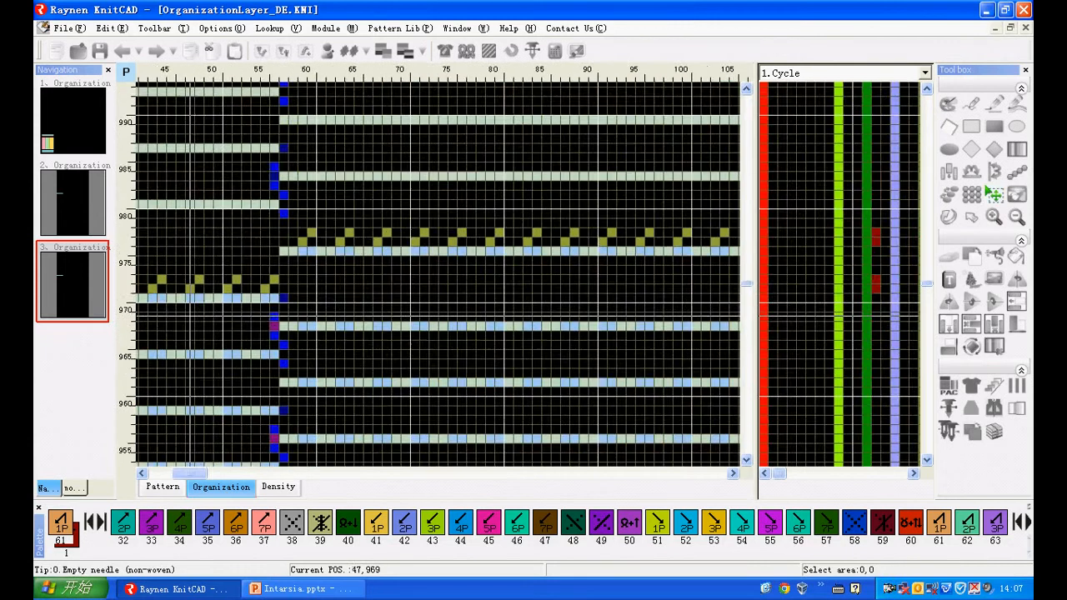
{"action": "scroll", "coordinate": [518, 333], "scroll_direction": "up", "scroll_amount": 3}
{"action": "scroll", "coordinate": [527, 312], "scroll_direction": "up", "scroll_amount": 1}
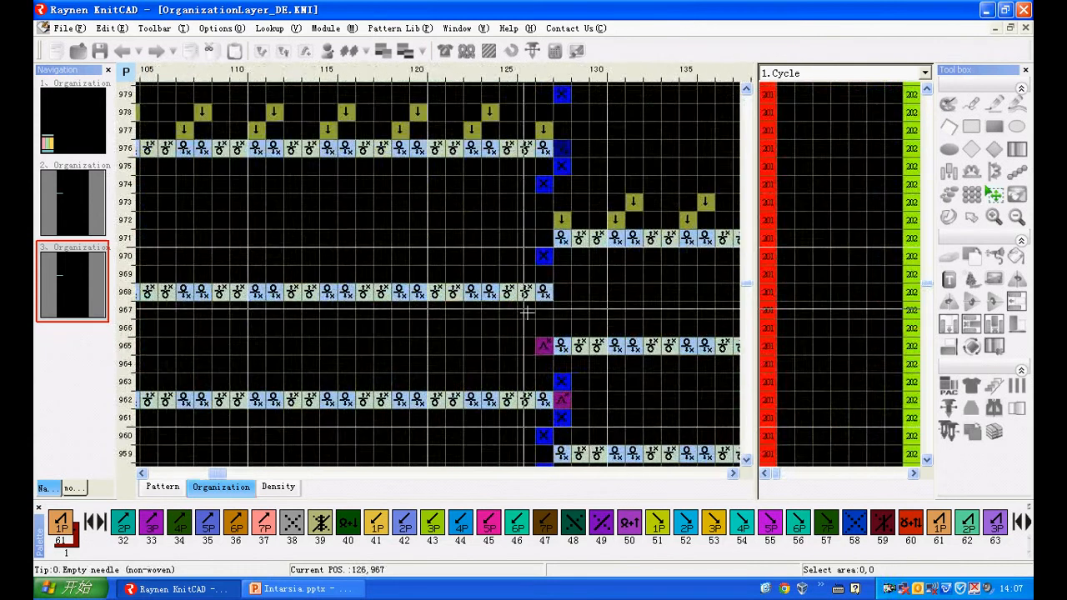
{"action": "scroll", "coordinate": [563, 345], "scroll_direction": "down", "scroll_amount": 6}
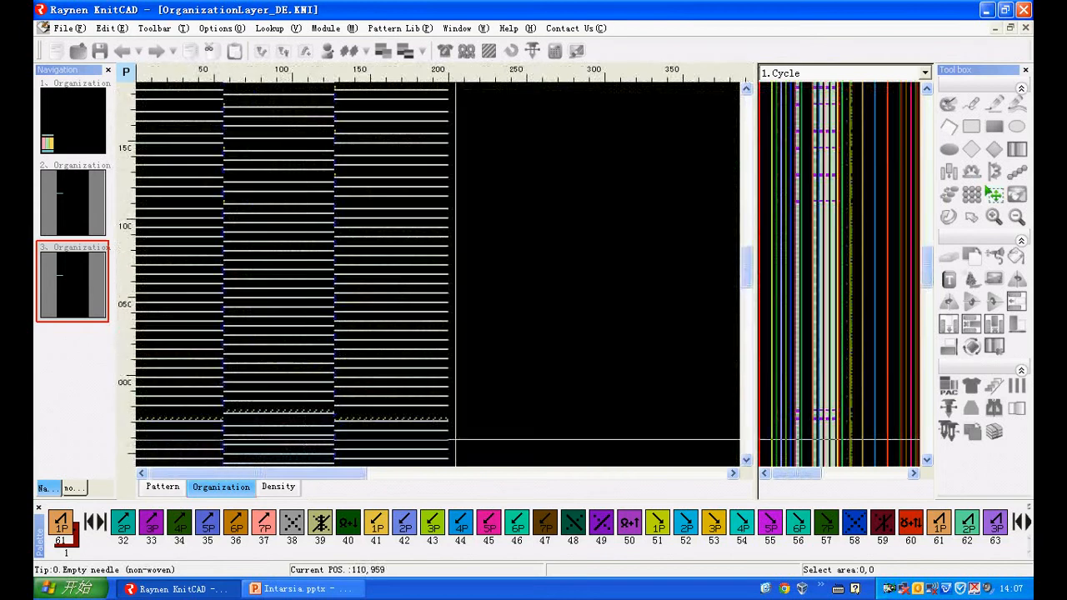
- Display the Yarn(1st) function line for the compiled pattern and examine the yarn carriers against the knitting rows at the border of columns 56–57
{"action": "scroll", "coordinate": [243, 287], "scroll_direction": "up", "scroll_amount": 6}
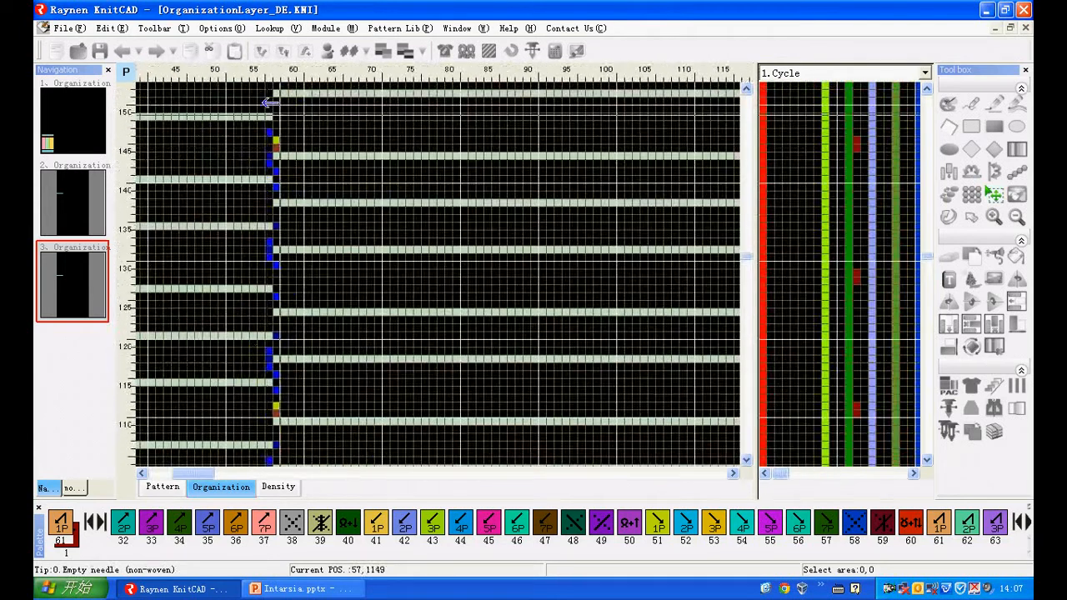
{"action": "scroll", "coordinate": [273, 131], "scroll_direction": "down", "scroll_amount": 6}
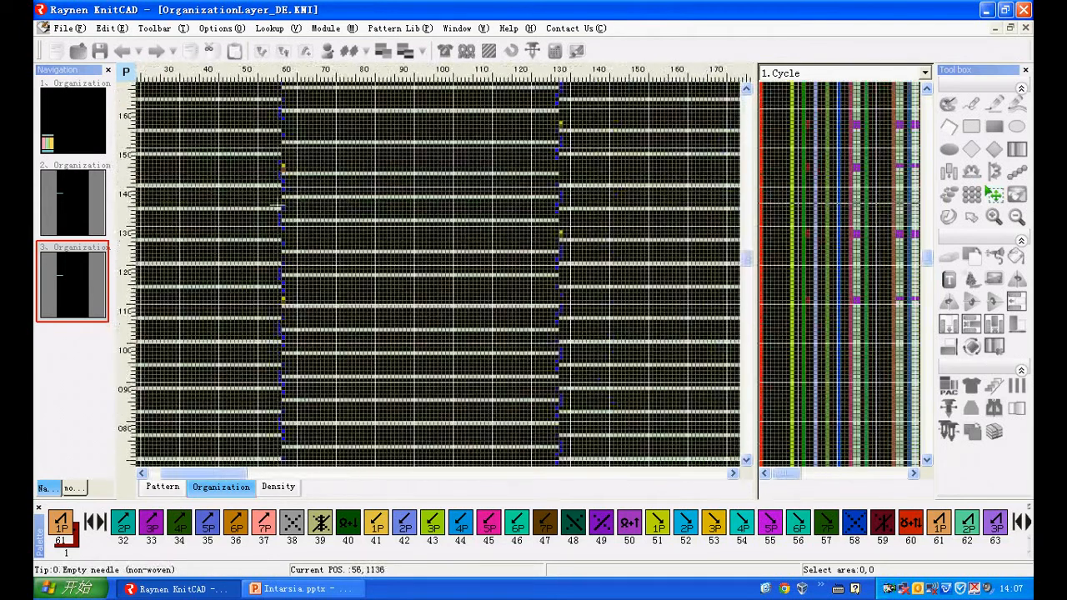
{"action": "scroll", "coordinate": [274, 211], "scroll_direction": "up", "scroll_amount": 6}
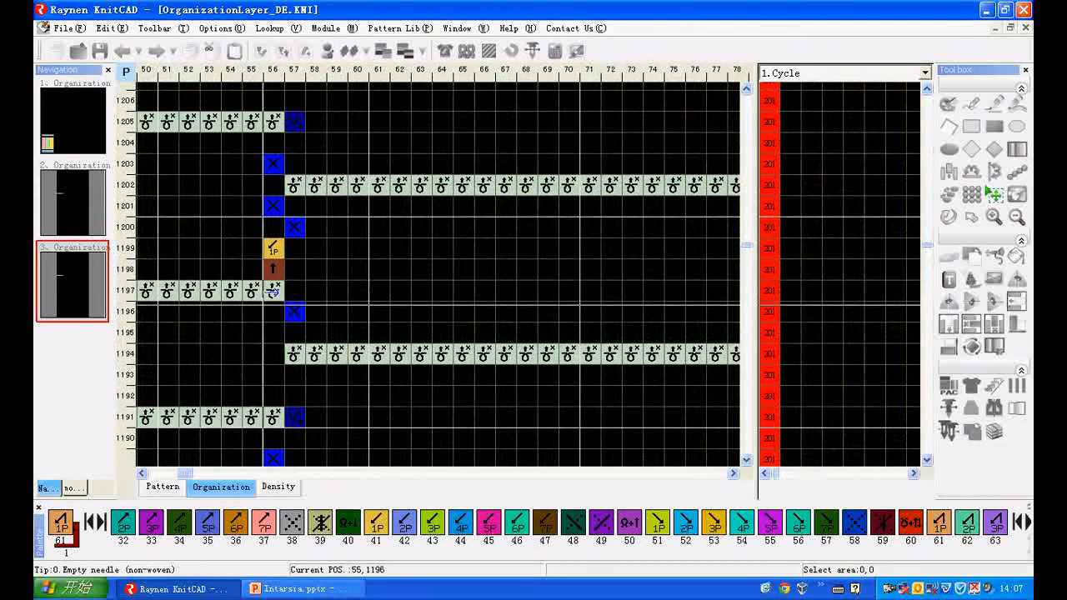
{"action": "left_click", "coordinate": [821, 73]}
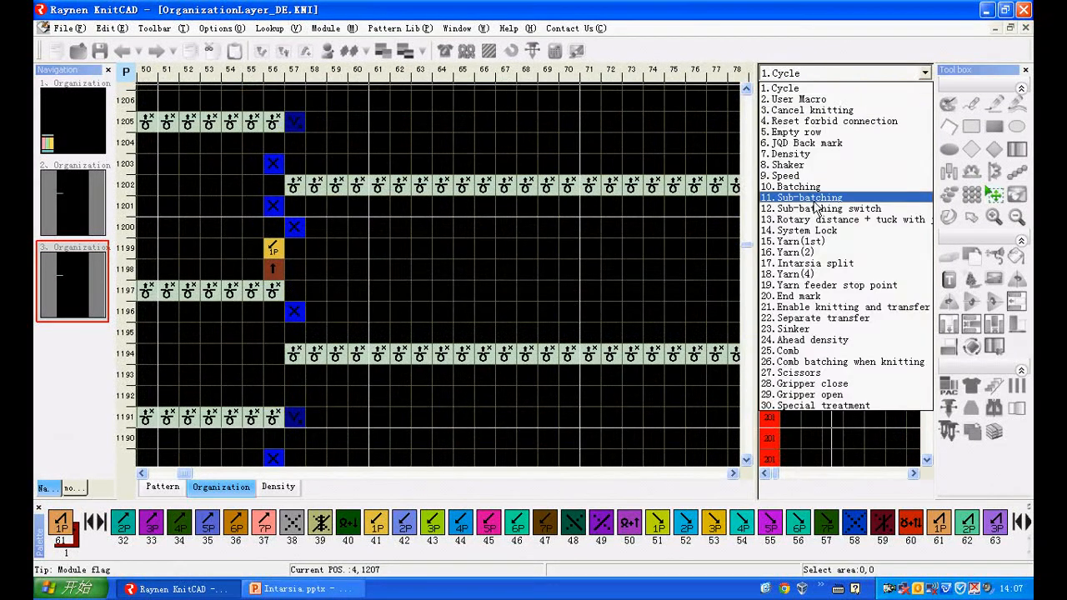
{"action": "left_click", "coordinate": [808, 241]}
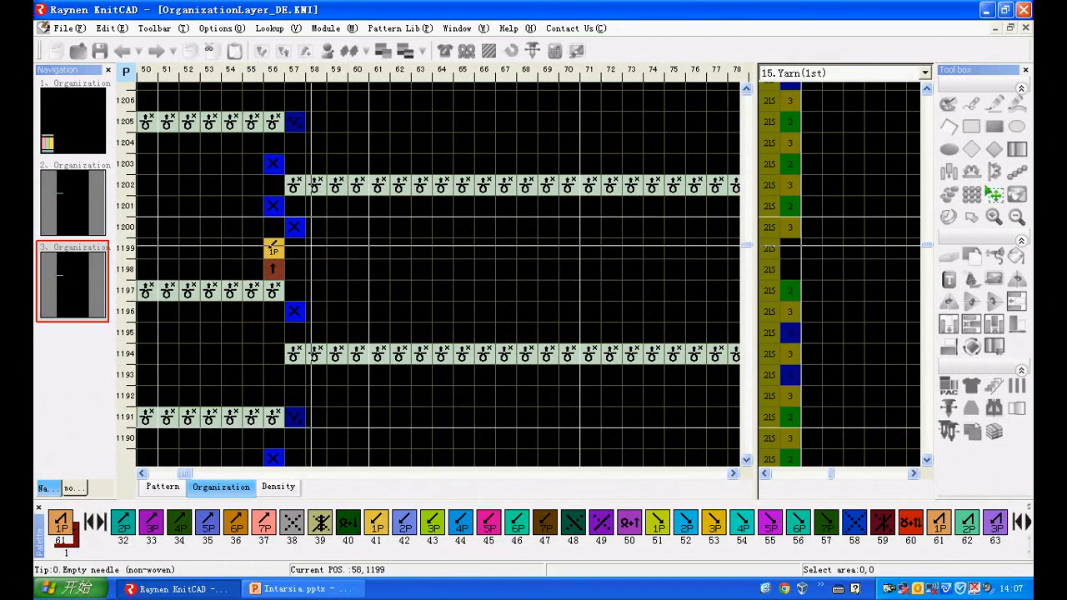
{"action": "scroll", "coordinate": [311, 246], "scroll_direction": "down", "scroll_amount": 5}
{"action": "scroll", "coordinate": [326, 372], "scroll_direction": "up", "scroll_amount": 3}
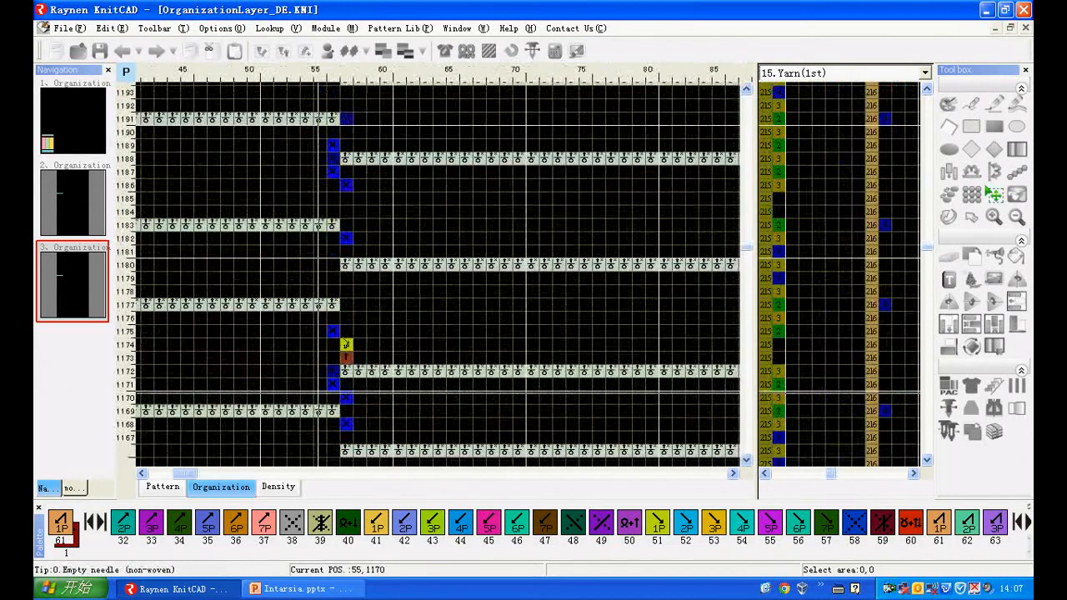
{"action": "scroll", "coordinate": [316, 398], "scroll_direction": "up", "scroll_amount": 1}
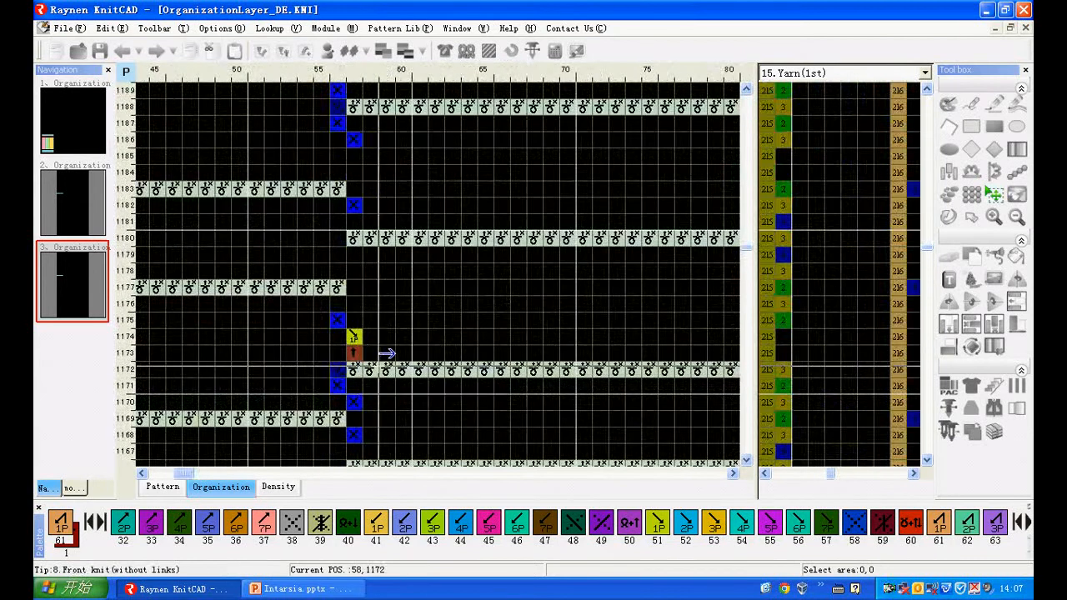
{"action": "scroll", "coordinate": [351, 299], "scroll_direction": "down", "scroll_amount": 1}
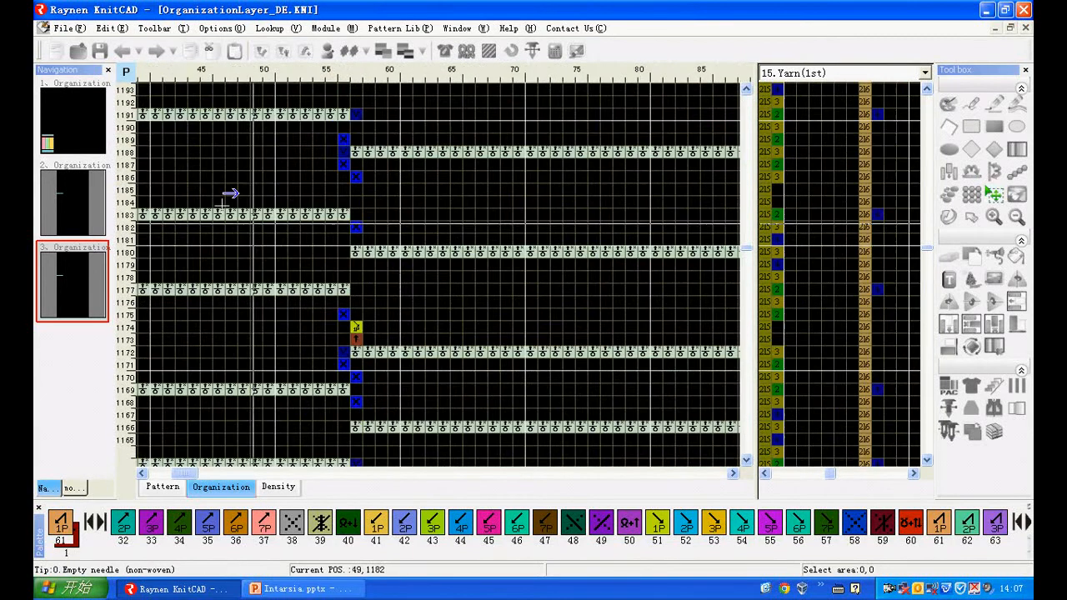
- Return to the original OrganizationLayer pattern and compare the stitches of the green intarsia area between the pattern and organization layers
{"action": "left_click", "coordinate": [74, 130]}
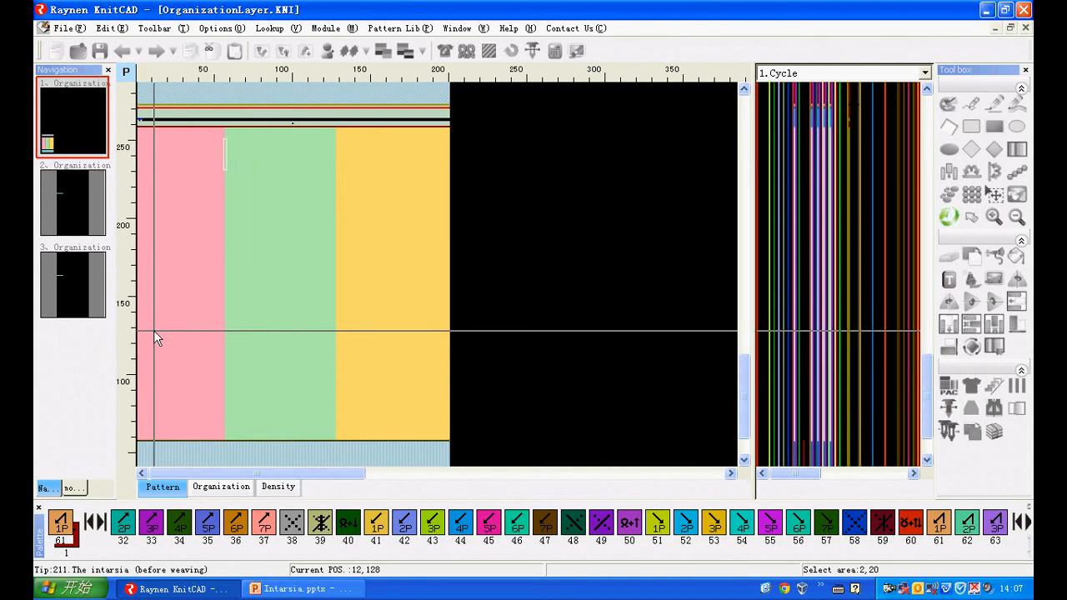
{"action": "scroll", "coordinate": [239, 363], "scroll_direction": "up", "scroll_amount": 1}
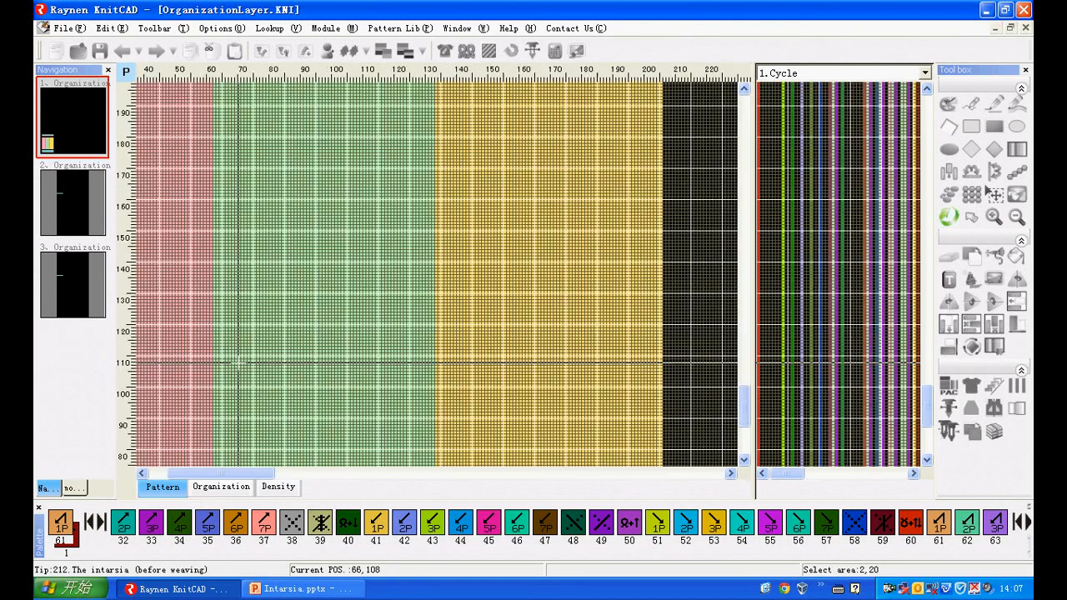
{"action": "scroll", "coordinate": [238, 364], "scroll_direction": "up", "scroll_amount": 1}
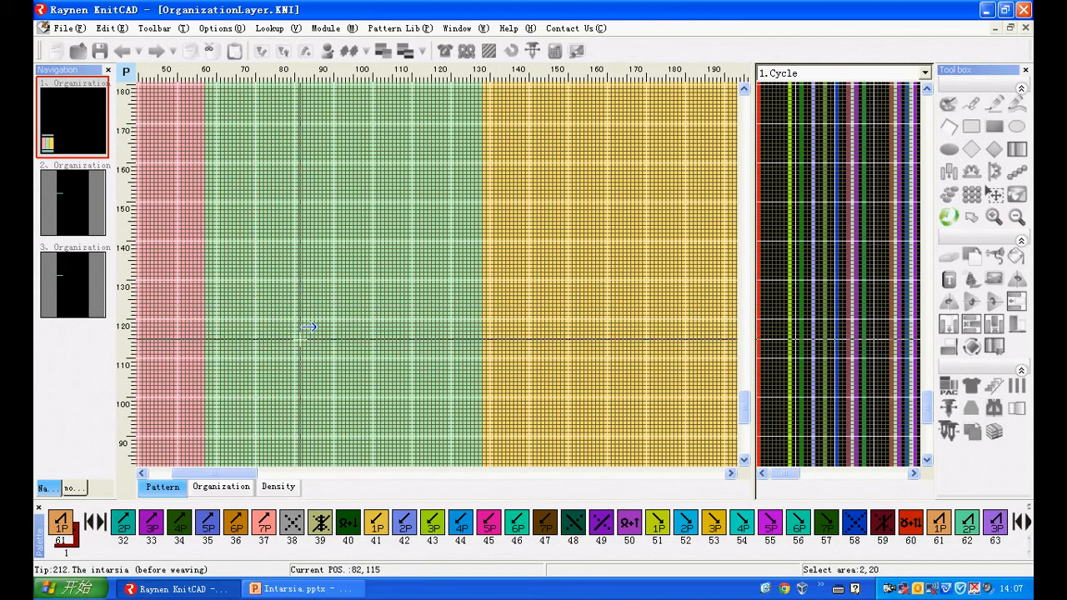
{"action": "scroll", "coordinate": [326, 321], "scroll_direction": "up", "scroll_amount": 3}
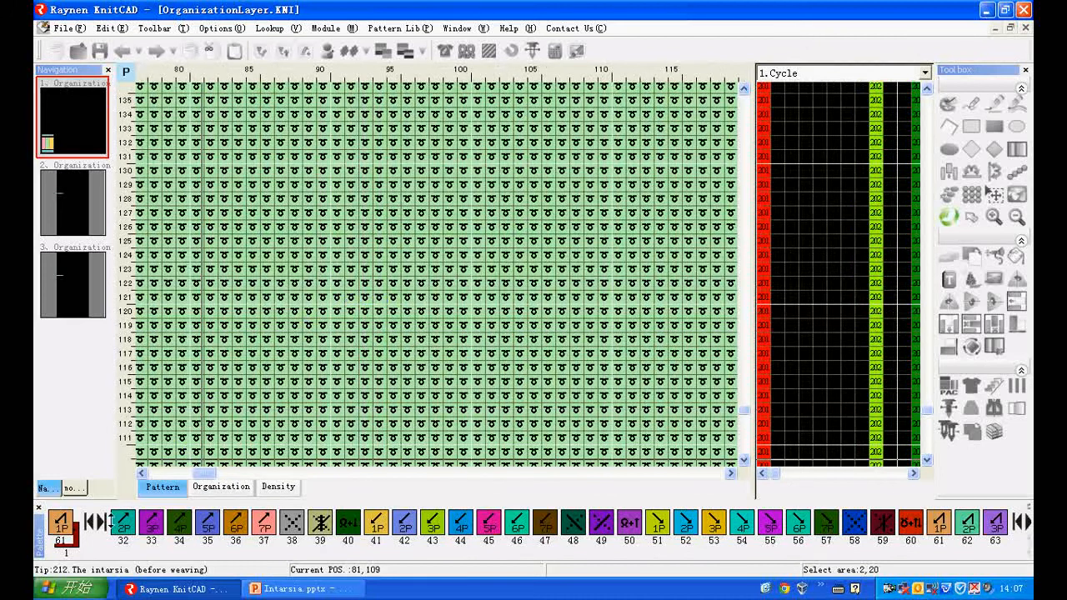
{"action": "left_click", "coordinate": [232, 492]}
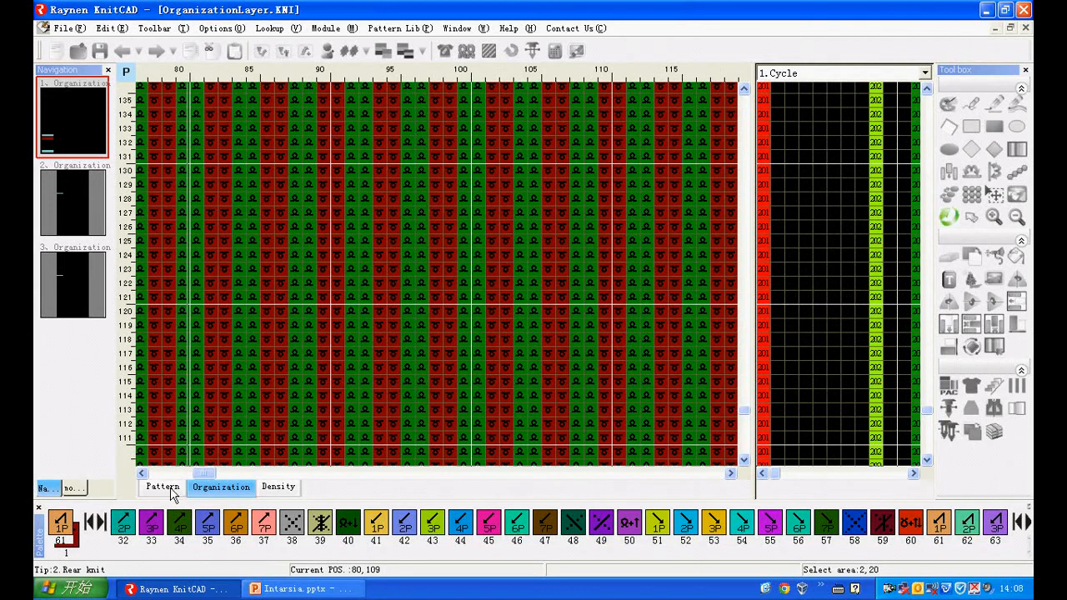
{"action": "left_click", "coordinate": [163, 488]}
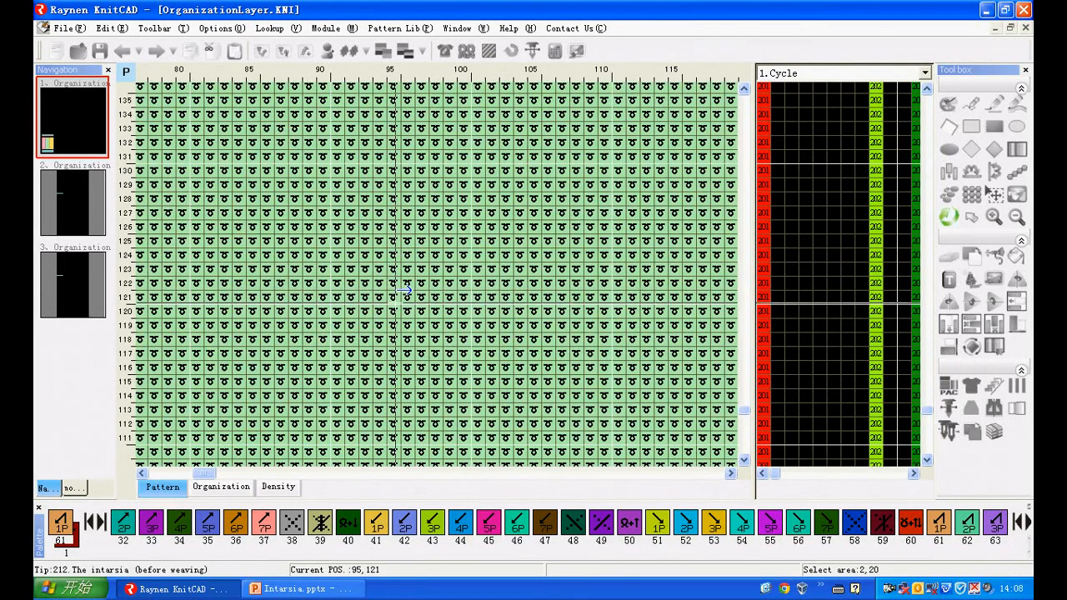
- Compare the border between the pink and green intarsia areas in the pattern layer with the rib stitches in the organization layer
{"action": "scroll", "coordinate": [393, 310], "scroll_direction": "down", "scroll_amount": 8}
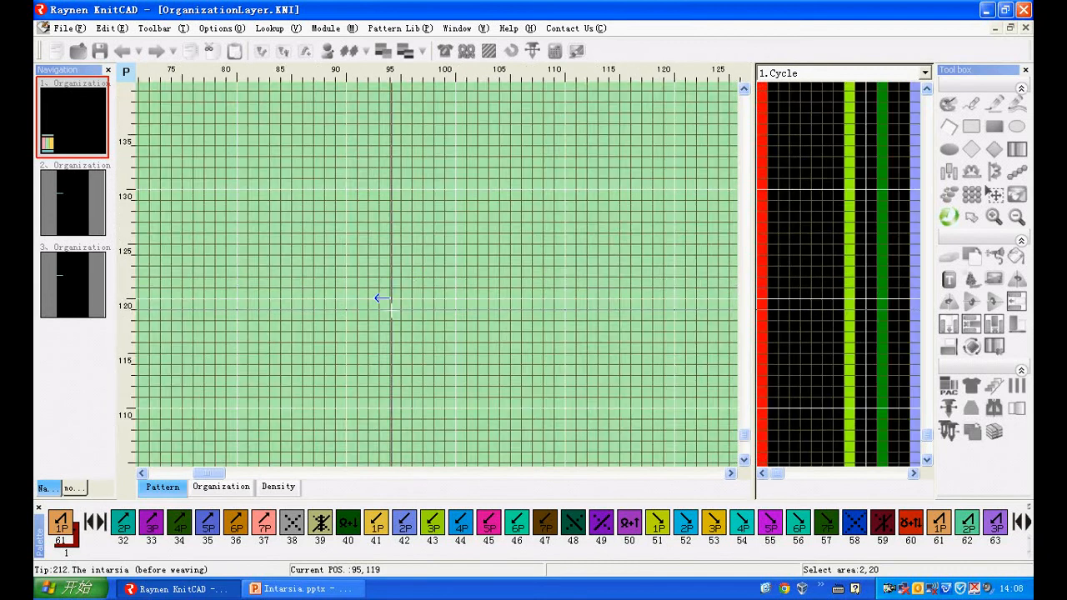
{"action": "scroll", "coordinate": [204, 337], "scroll_direction": "up", "scroll_amount": 4}
{"action": "scroll", "coordinate": [196, 325], "scroll_direction": "up", "scroll_amount": 2}
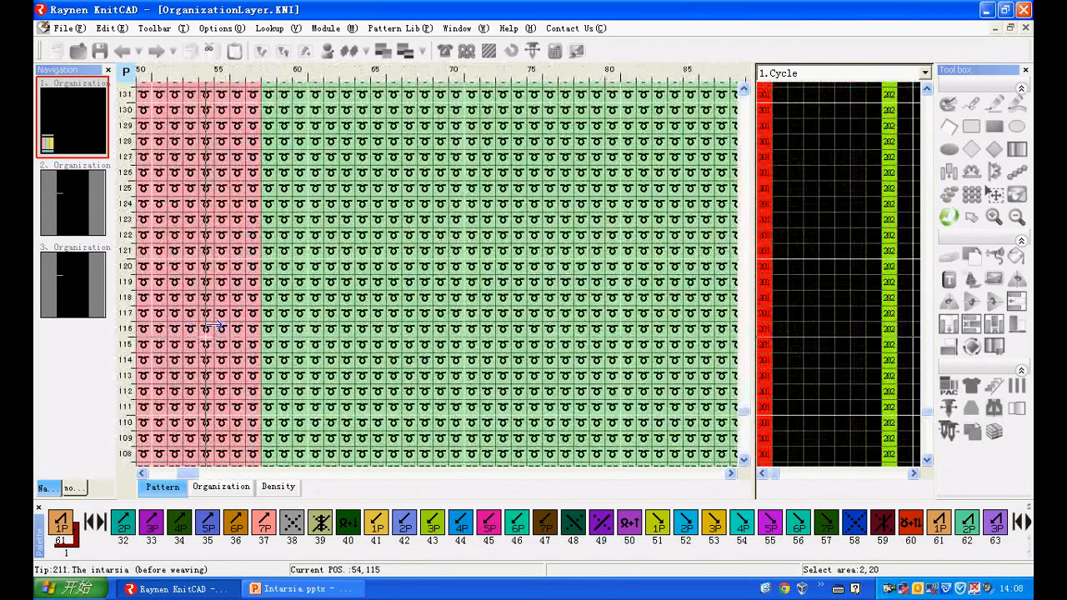
{"action": "left_click", "coordinate": [232, 488]}
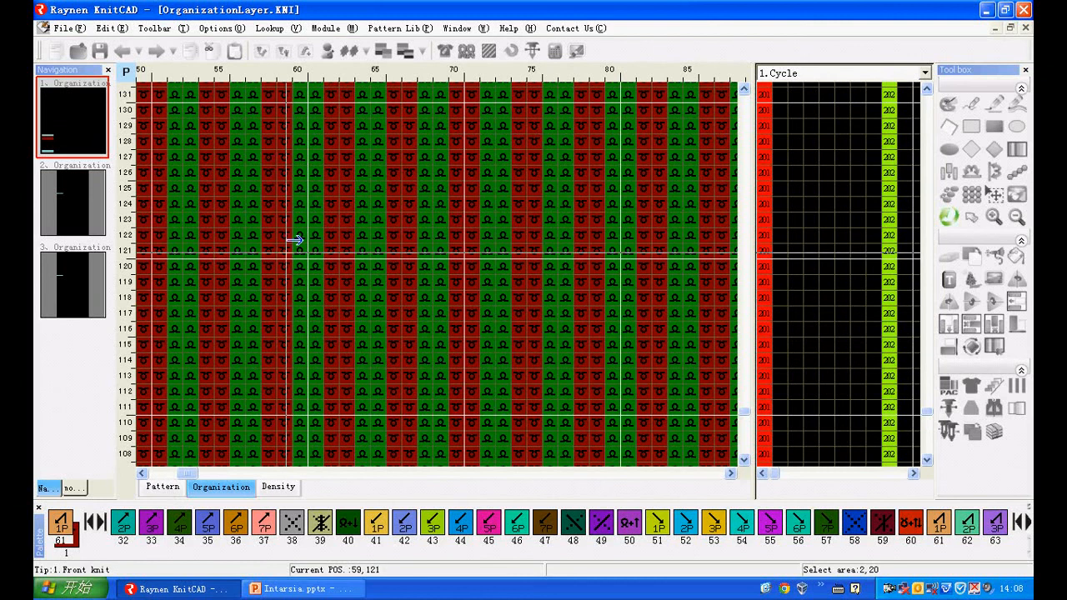
{"action": "left_click", "coordinate": [163, 486]}
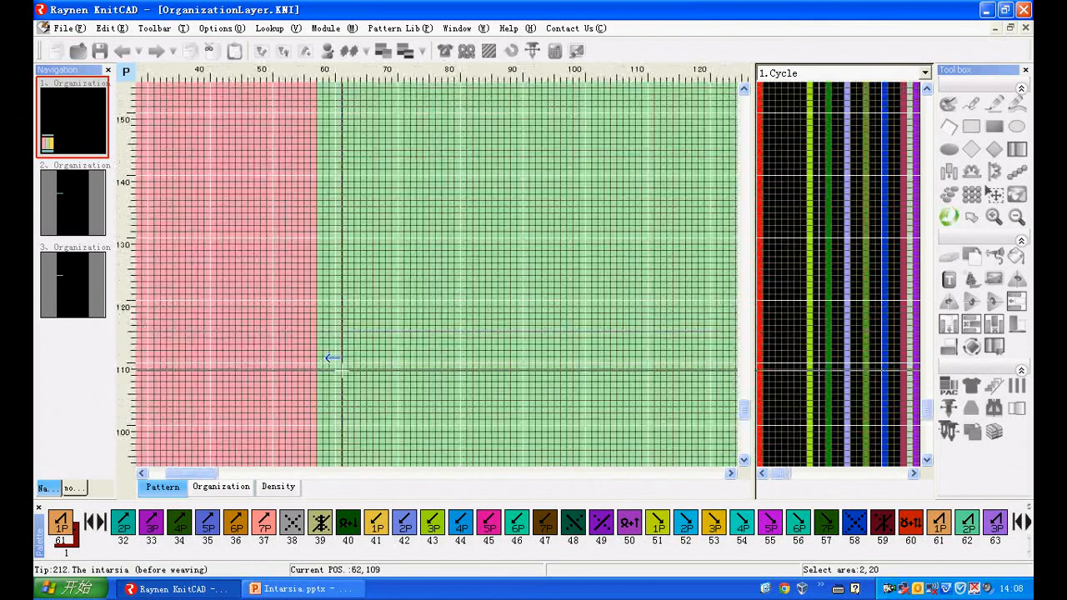
{"action": "scroll", "coordinate": [338, 367], "scroll_direction": "down", "scroll_amount": 4}
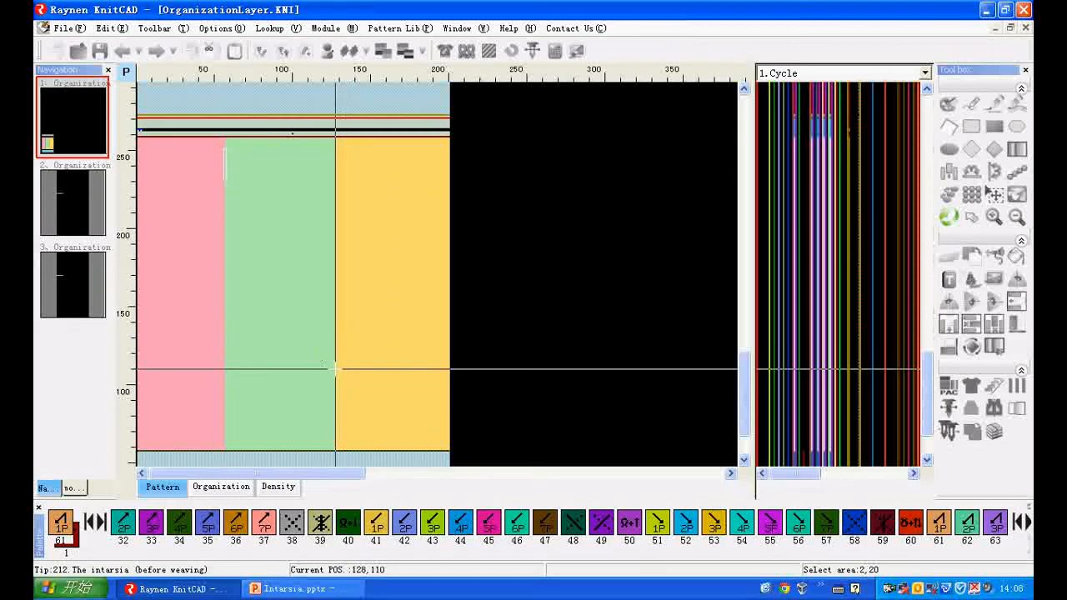